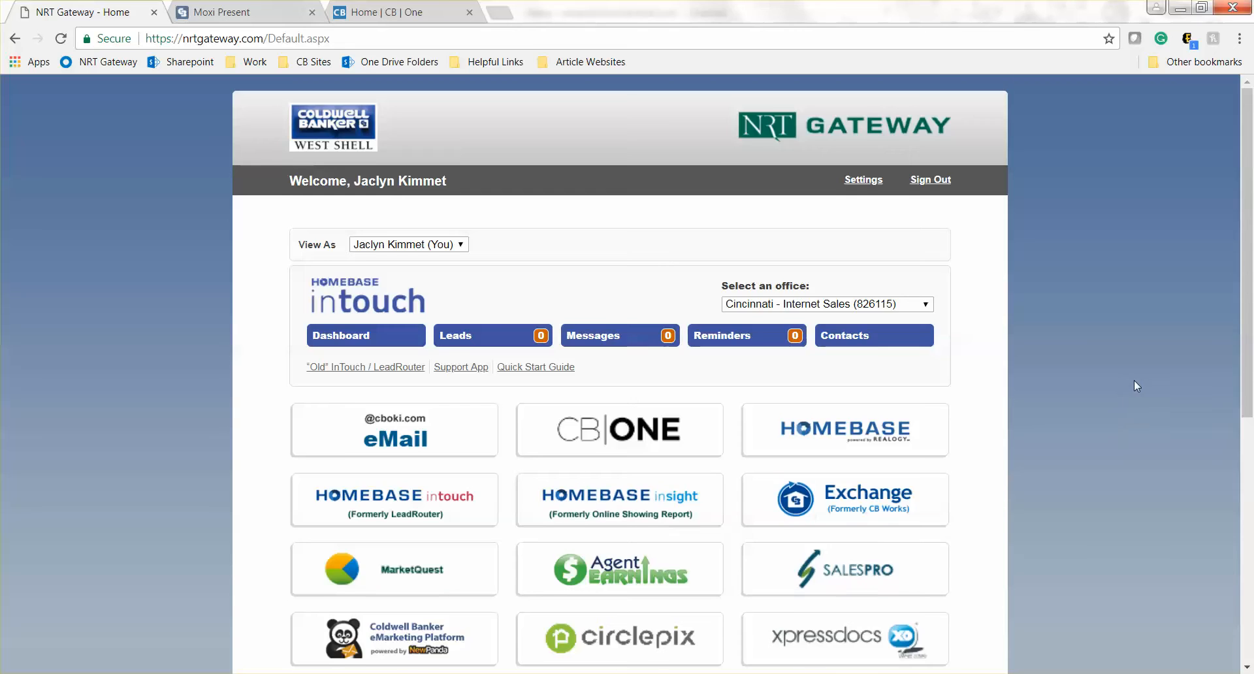
# - Open Moxi Present from the NRT Gateway home page and look through the existing presentations
pyautogui.scroll(-6, 1137, 386)
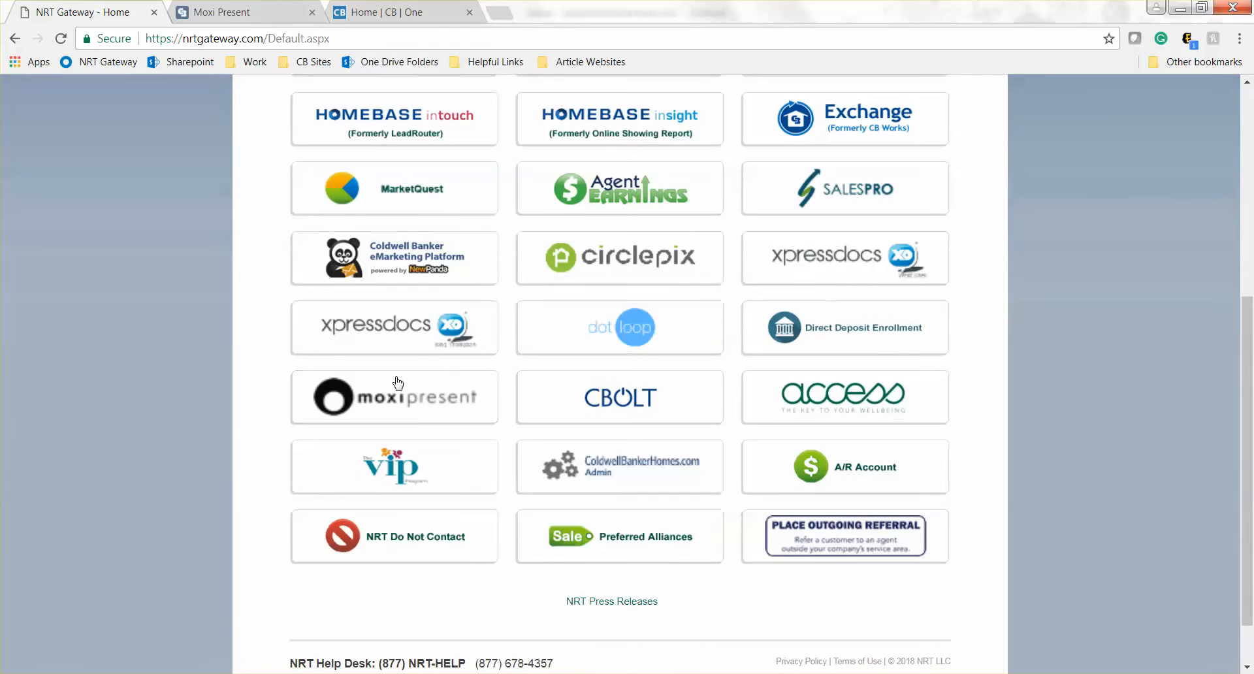
pyautogui.click(434, 402)
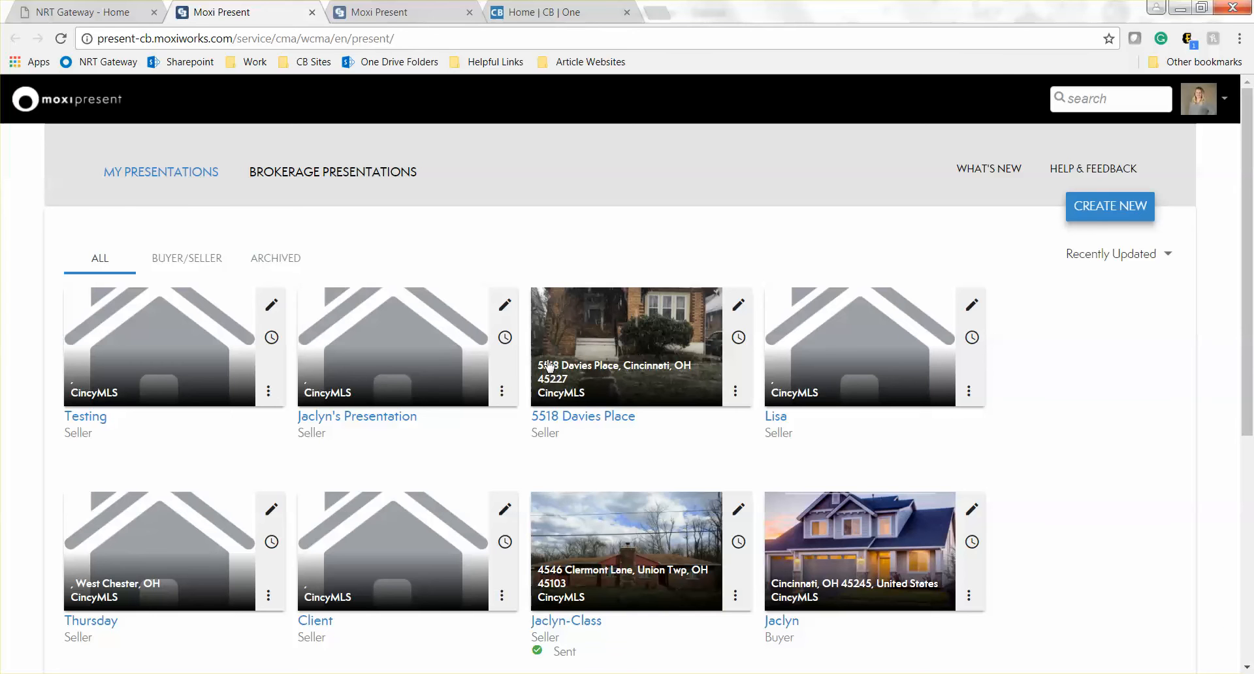
pyautogui.scroll(-5, 40, 280)
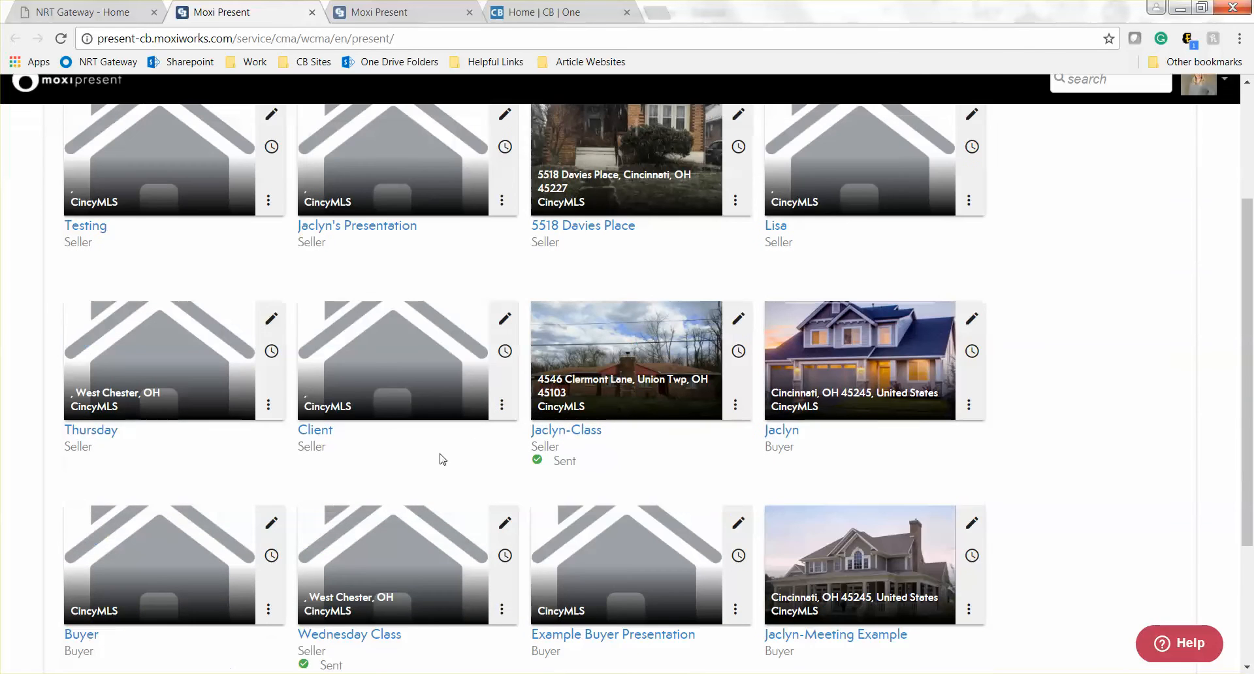
pyautogui.scroll(-1, 780, 544)
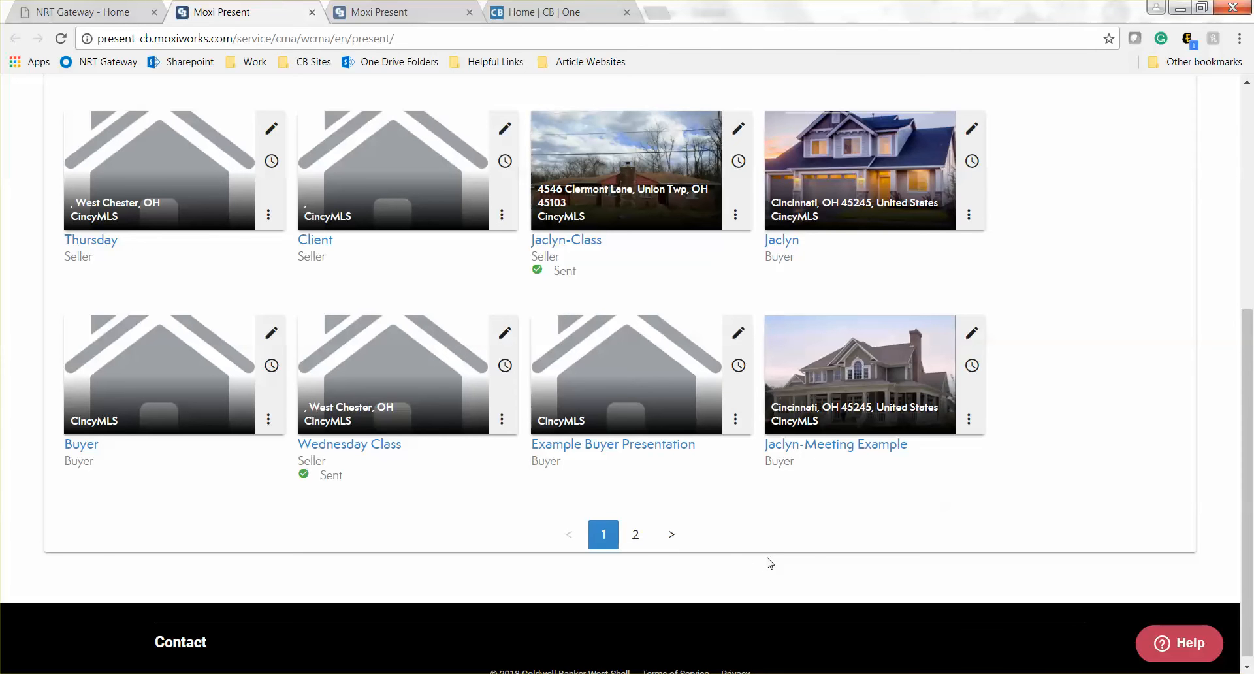
pyautogui.scroll(3, 1110, 496)
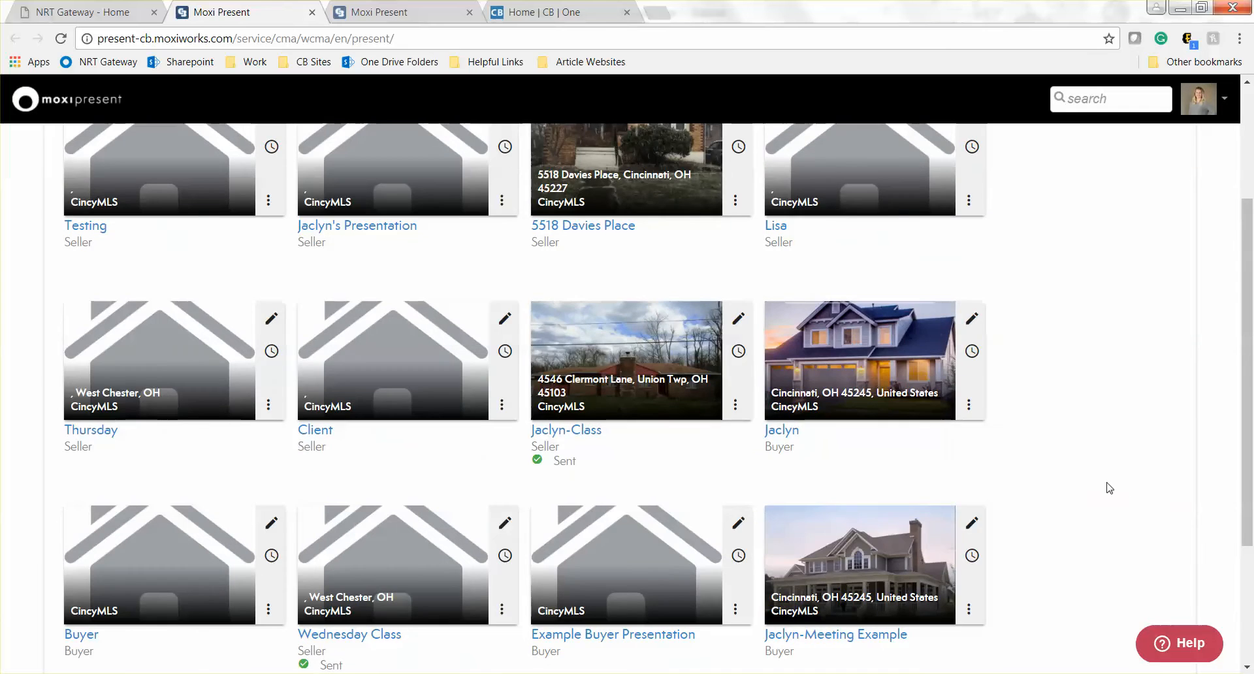
pyautogui.scroll(3, 1108, 495)
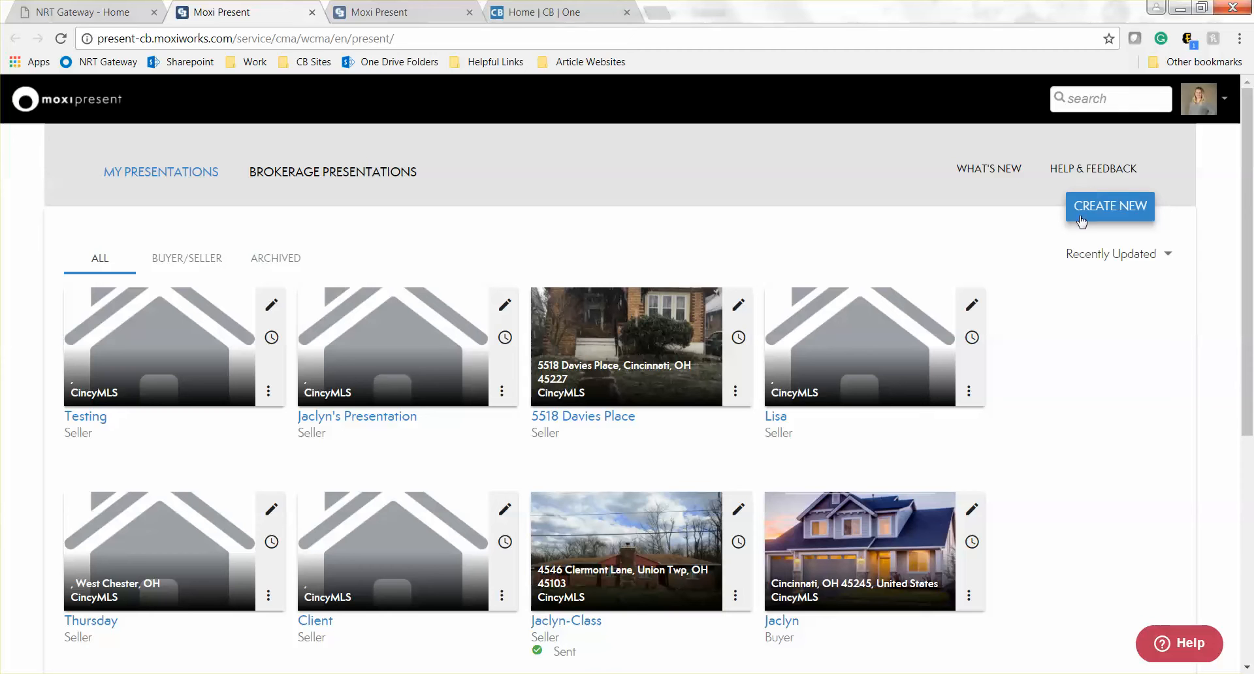
# - Start a new presentation of the Seller type and continue to the template choice
pyautogui.click(1114, 213)
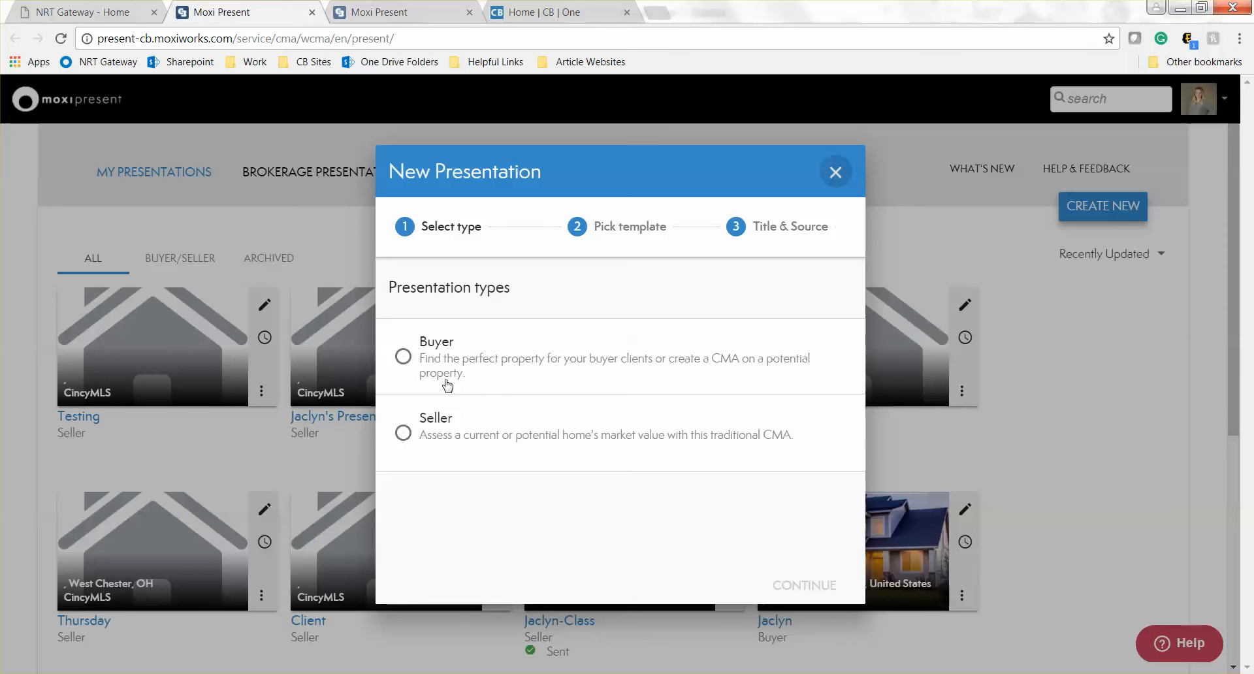
pyautogui.click(404, 432)
pyautogui.click(797, 586)
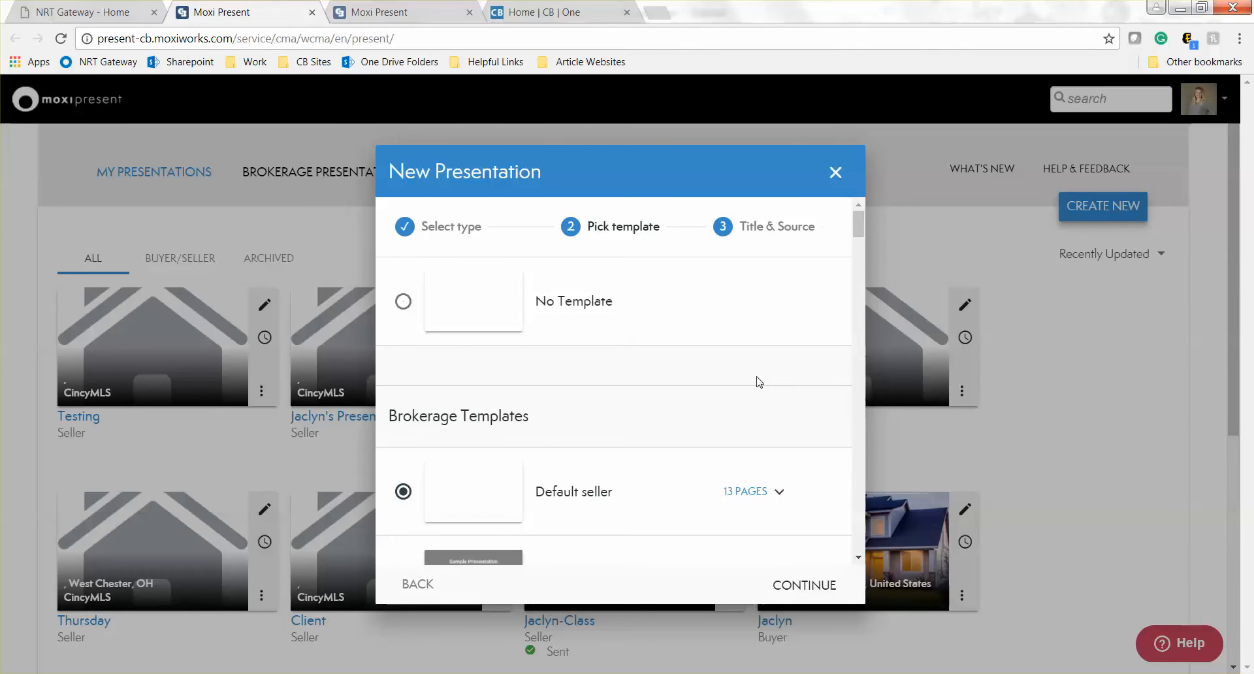
# - Select the CINCINNATI Seller's Presentation template and return to the Default seller template to list its pages
pyautogui.scroll(-3, 738, 392)
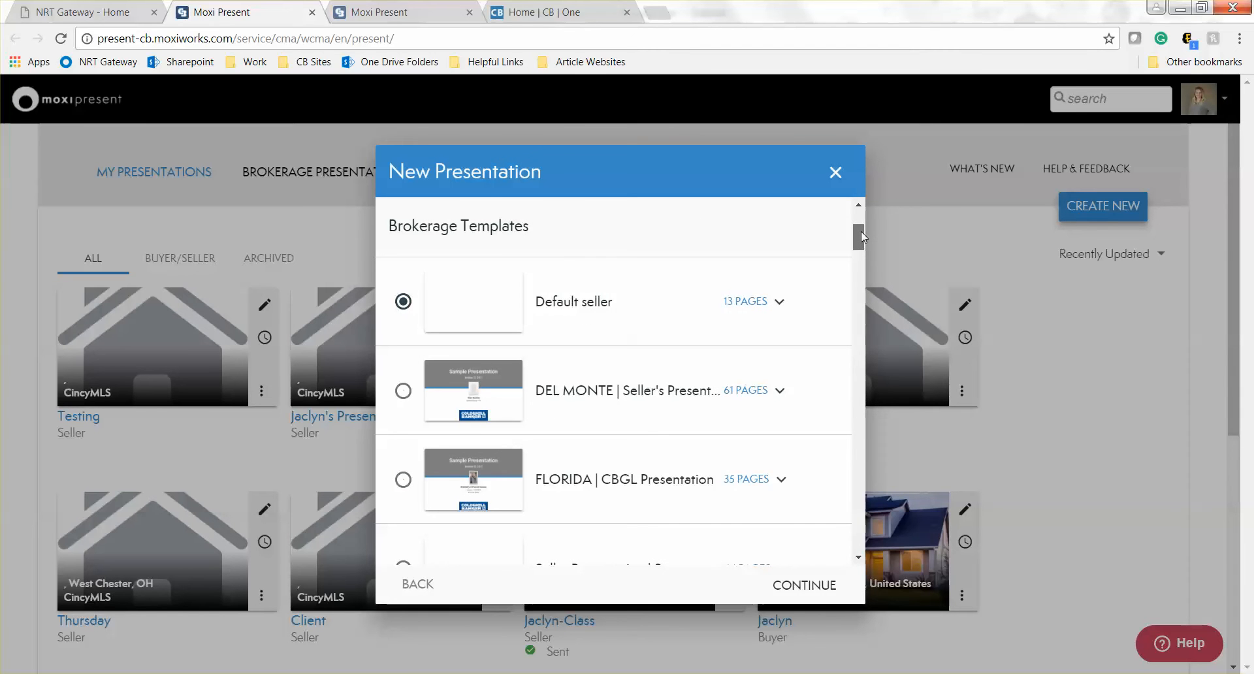
pyautogui.moveTo(861, 232); pyautogui.dragTo(864, 339)
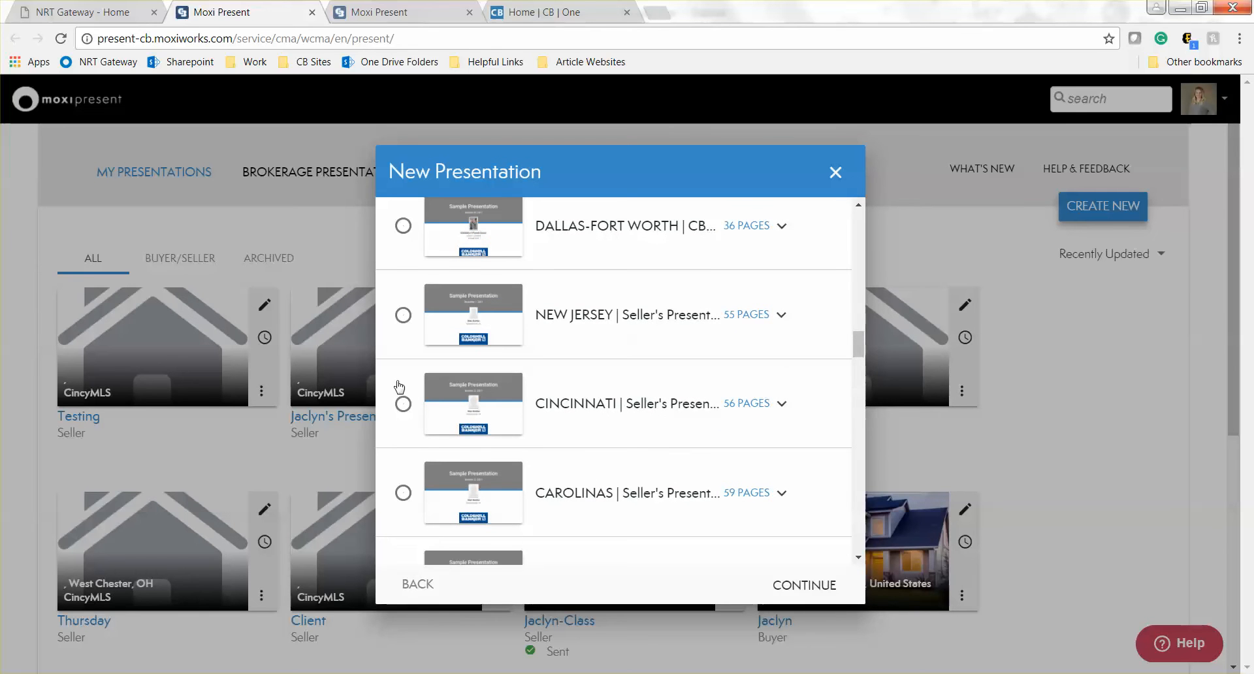
pyautogui.click(403, 404)
pyautogui.moveTo(860, 343); pyautogui.dragTo(868, 234)
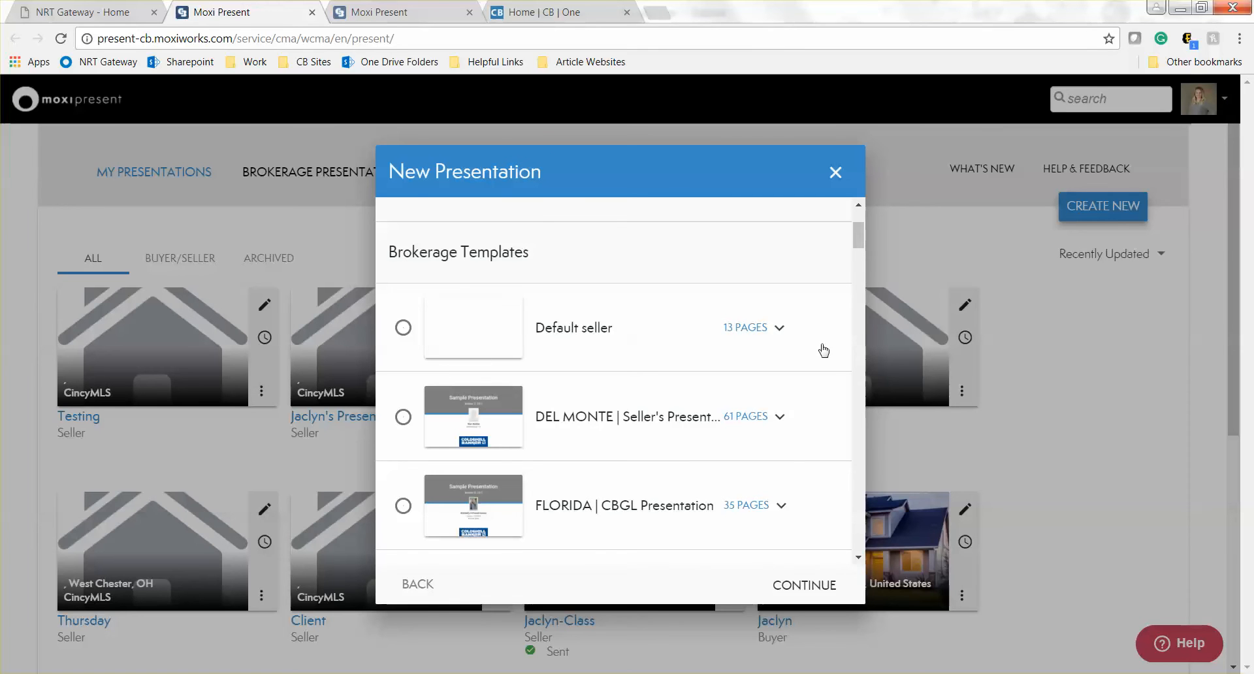
pyautogui.click(779, 330)
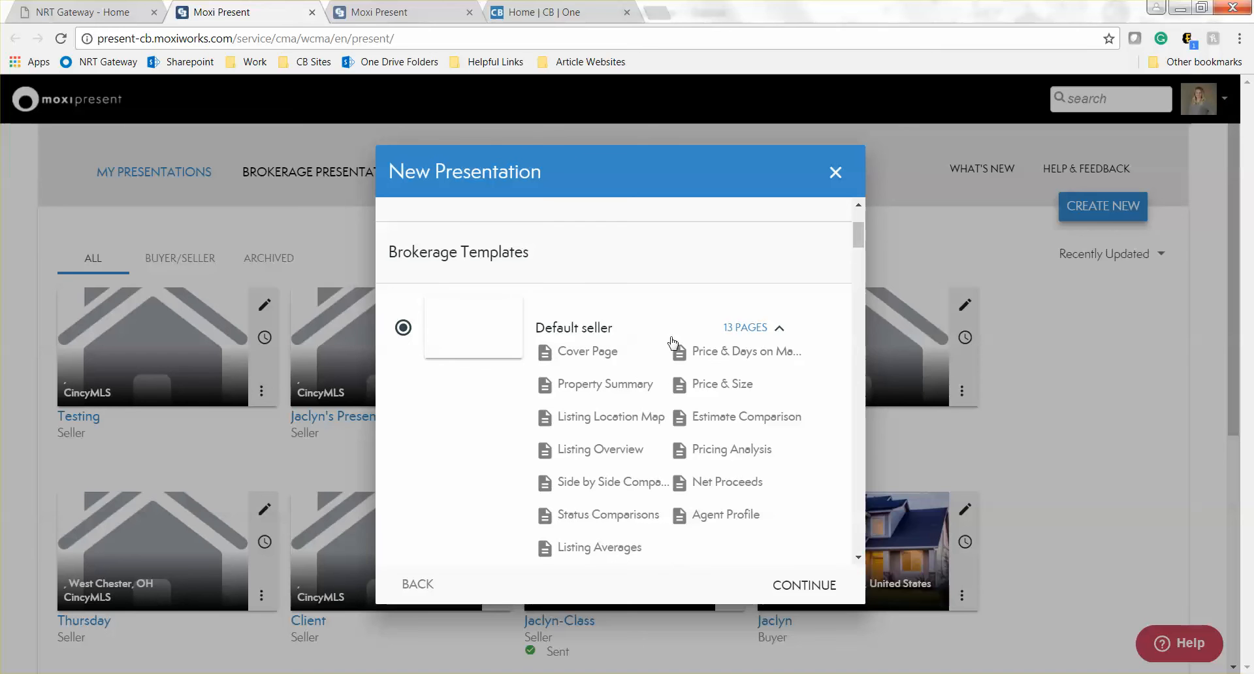
# - Choose the CINCINNATI Seller's Presentation brokerage template, review its list of pages and continue to the title and source settings
pyautogui.scroll(-15, 706, 384)
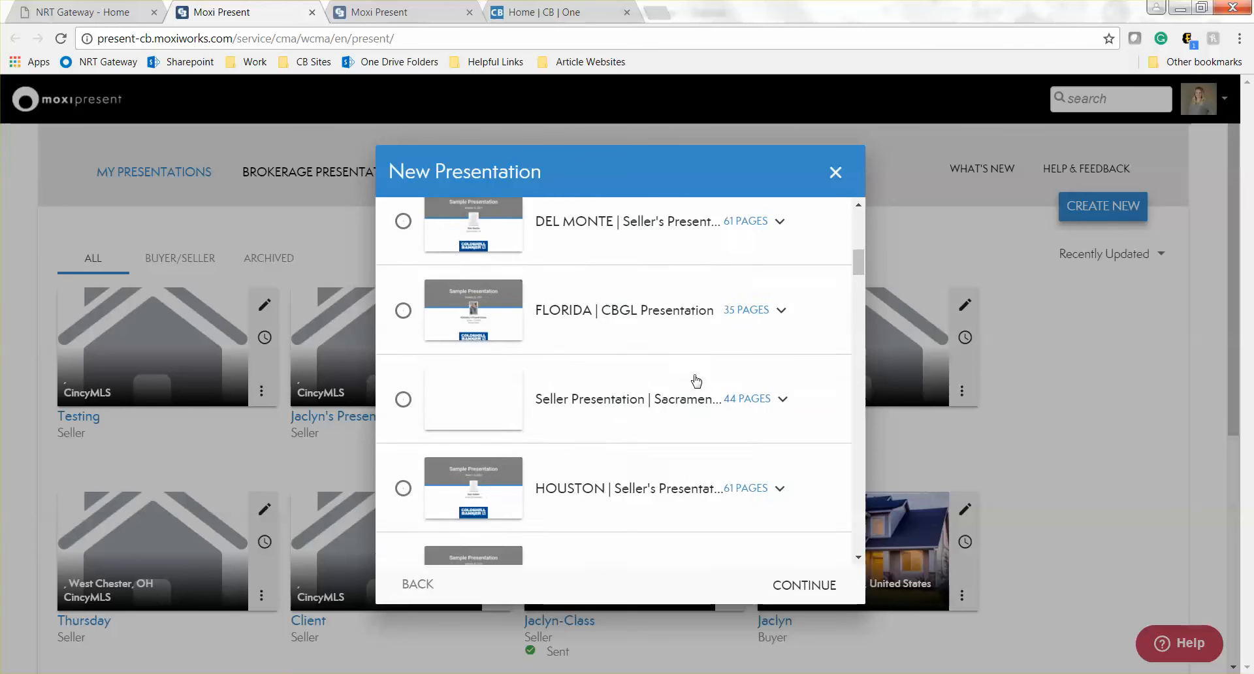
pyautogui.scroll(-5, 694, 380)
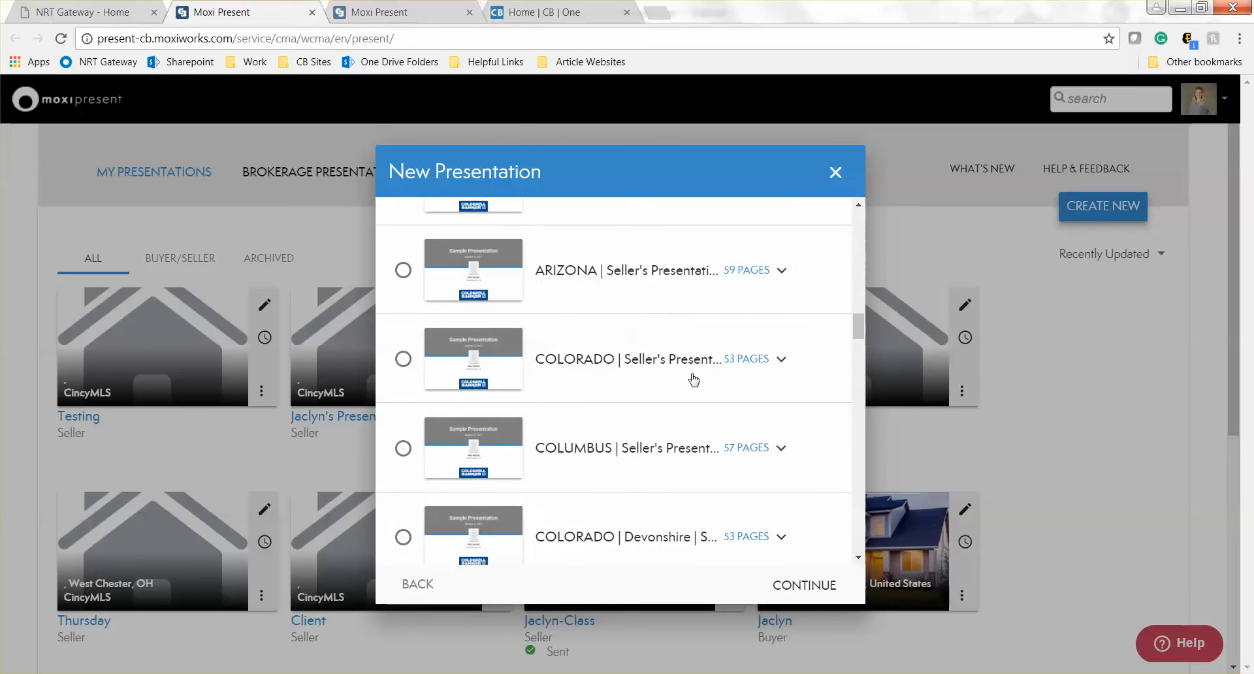
pyautogui.click(397, 433)
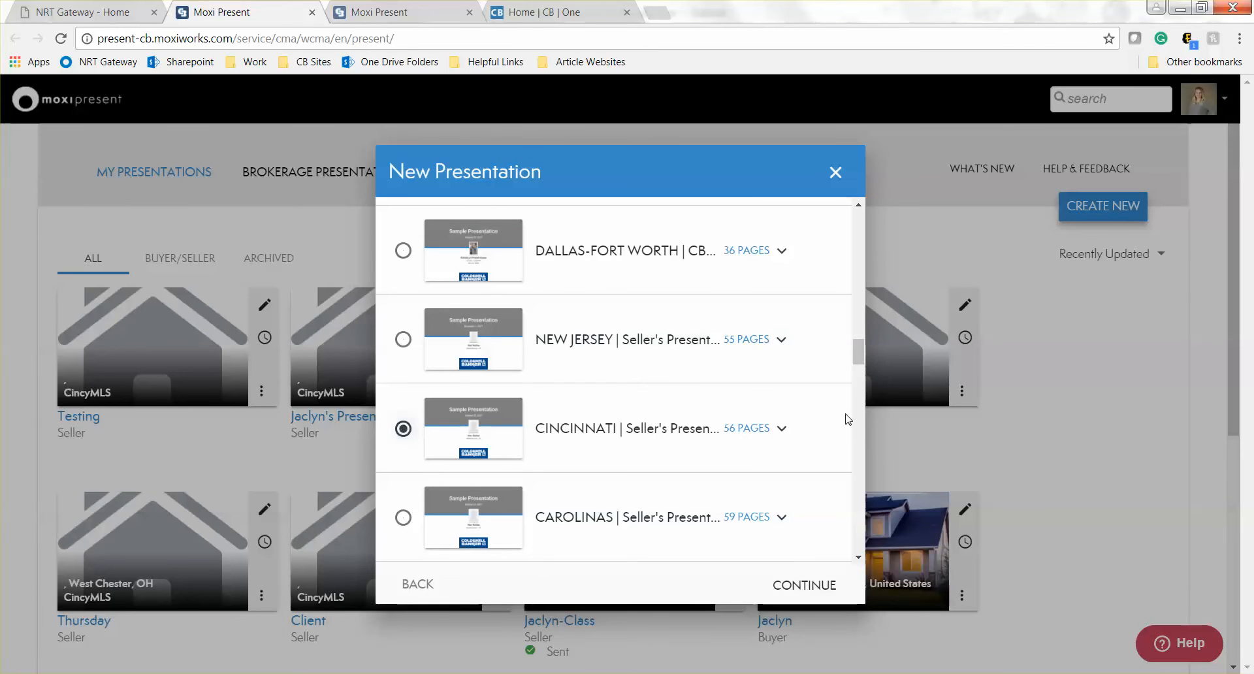
pyautogui.click(779, 431)
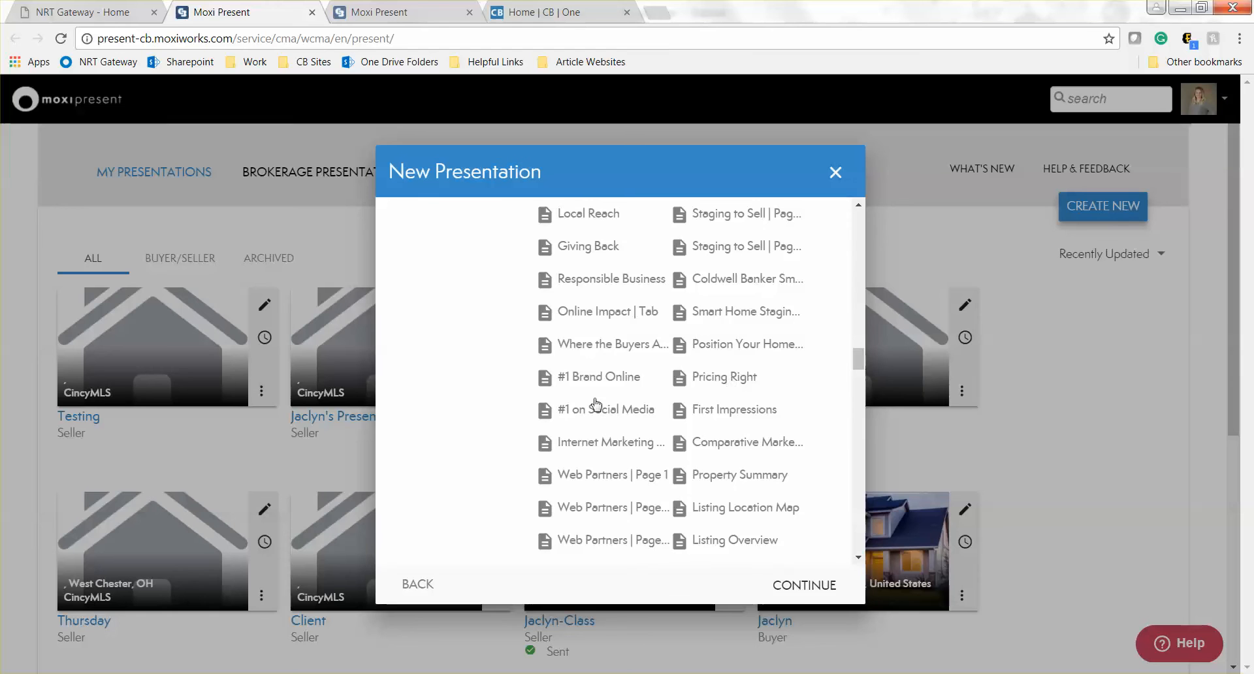
pyautogui.click(805, 585)
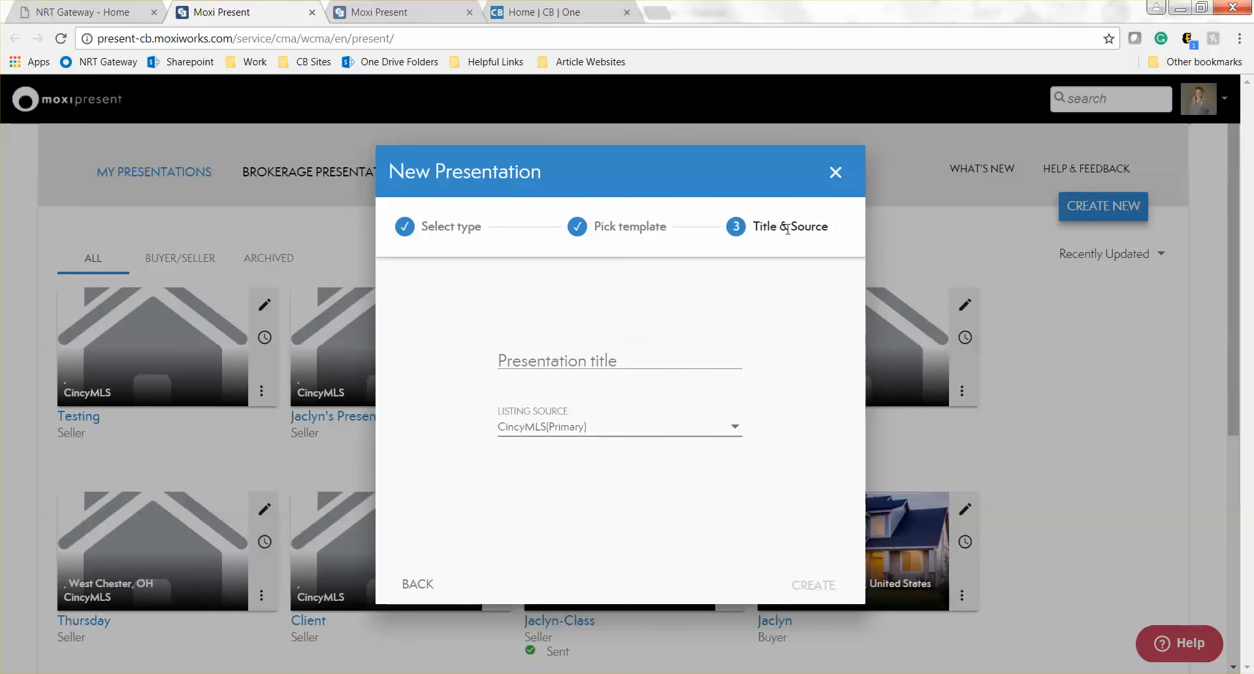
# - Enter the property's street address as the presentation title and create the presentation with CincyMLS (Primary) as the listing source
pyautogui.click(565, 358)
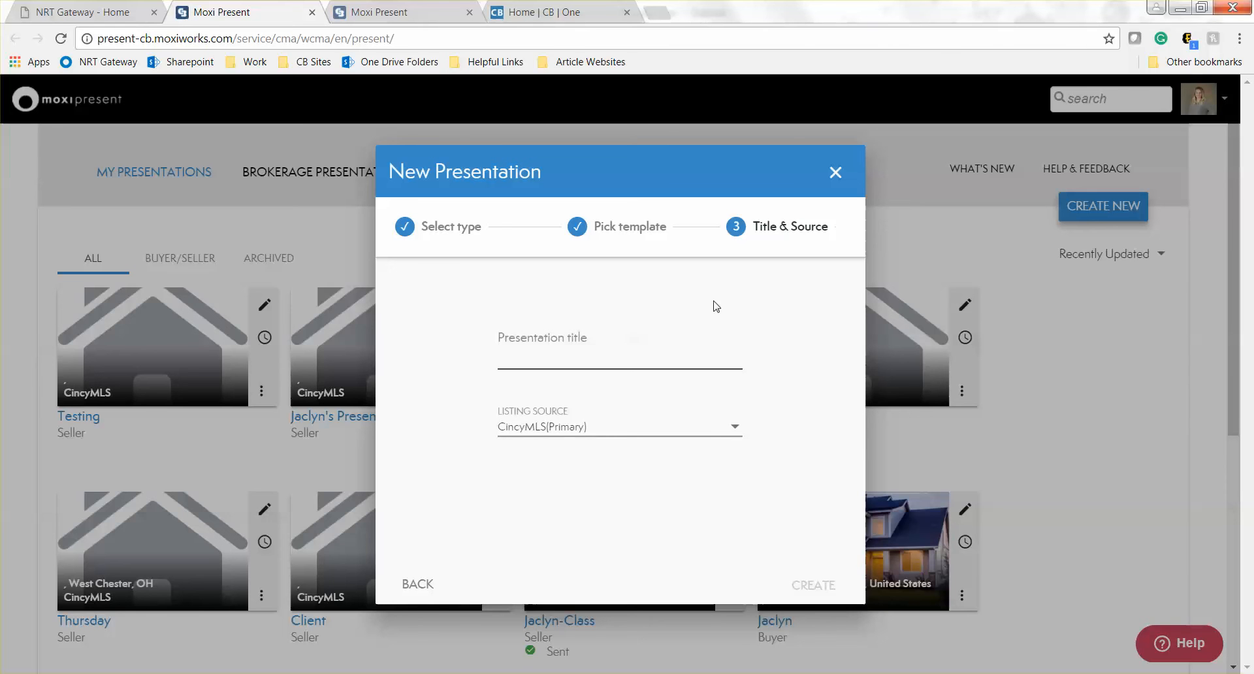
pyautogui.write('123')
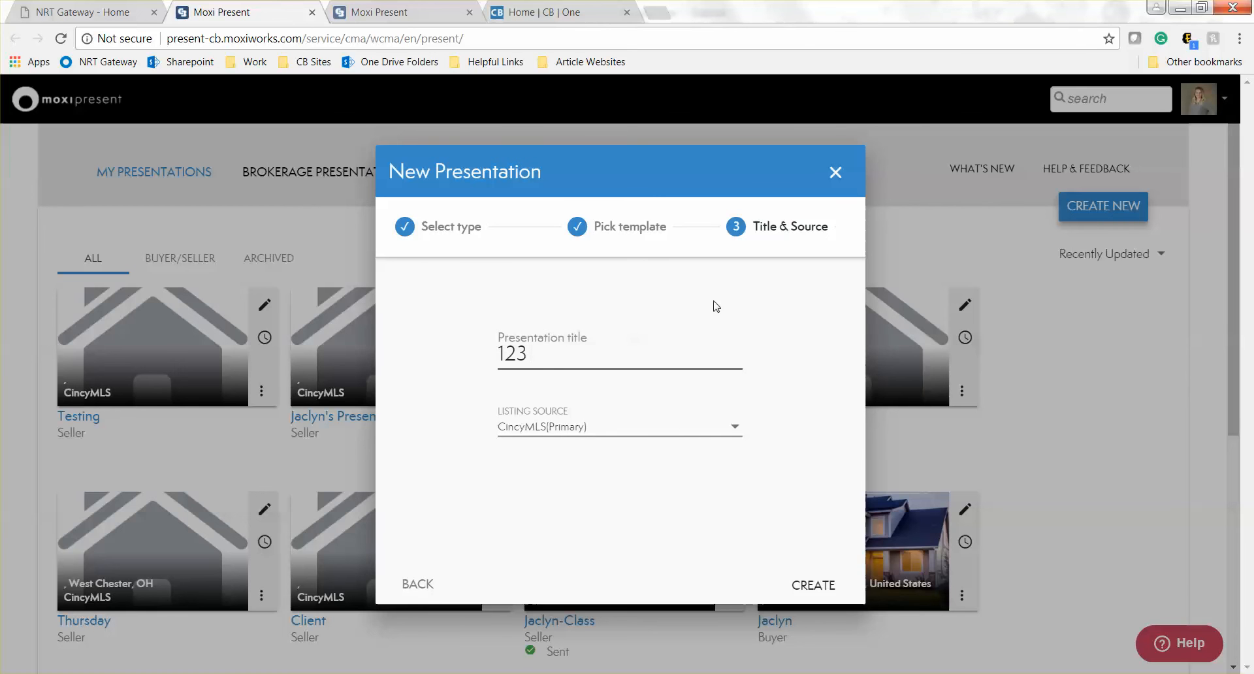
pyautogui.write(' Main Street')
pyautogui.click(568, 426)
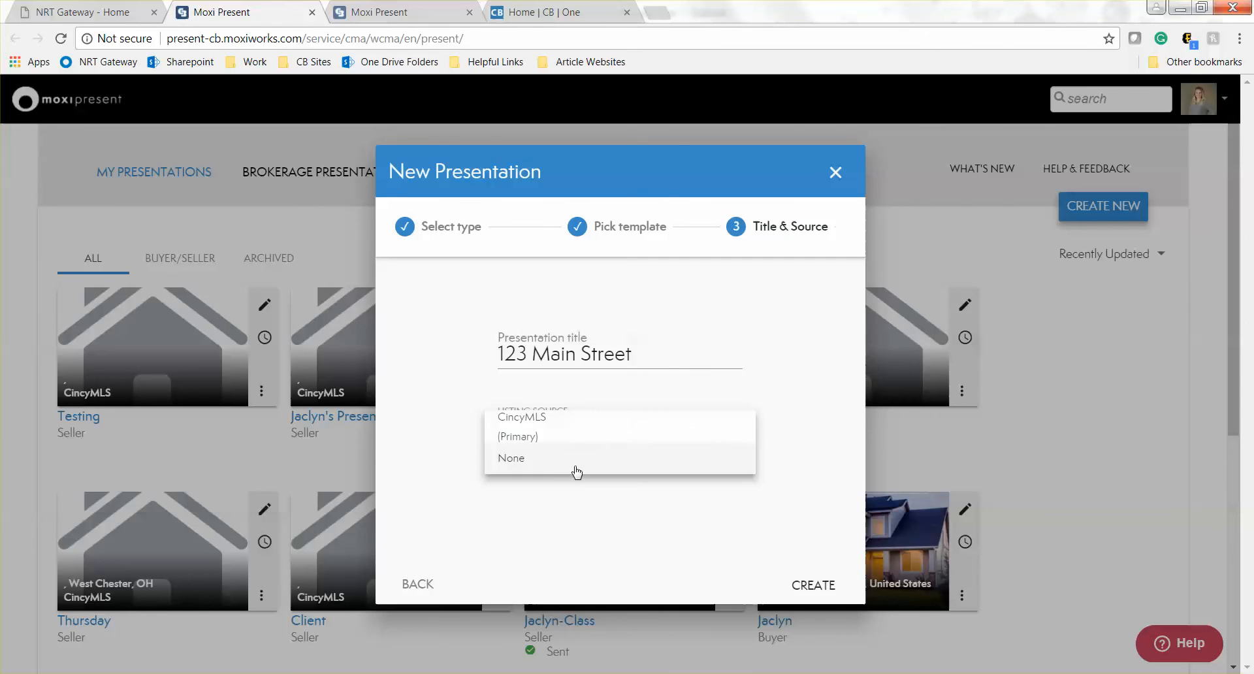
pyautogui.click(438, 421)
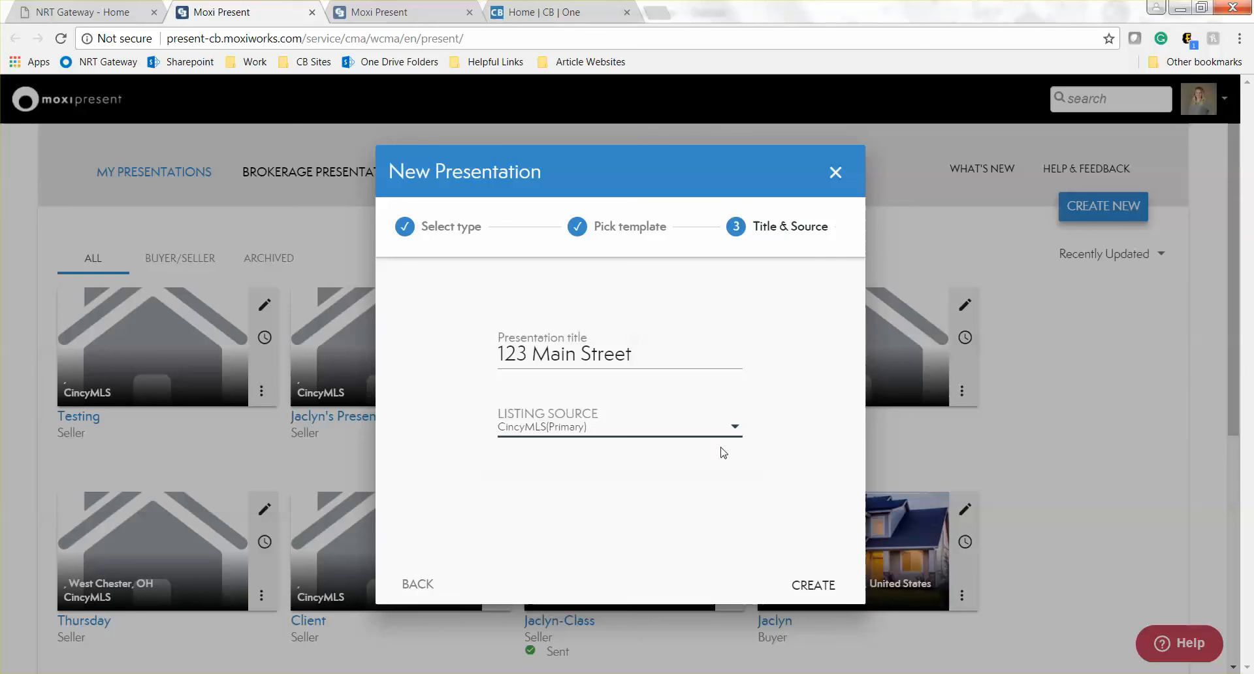
pyautogui.click(813, 586)
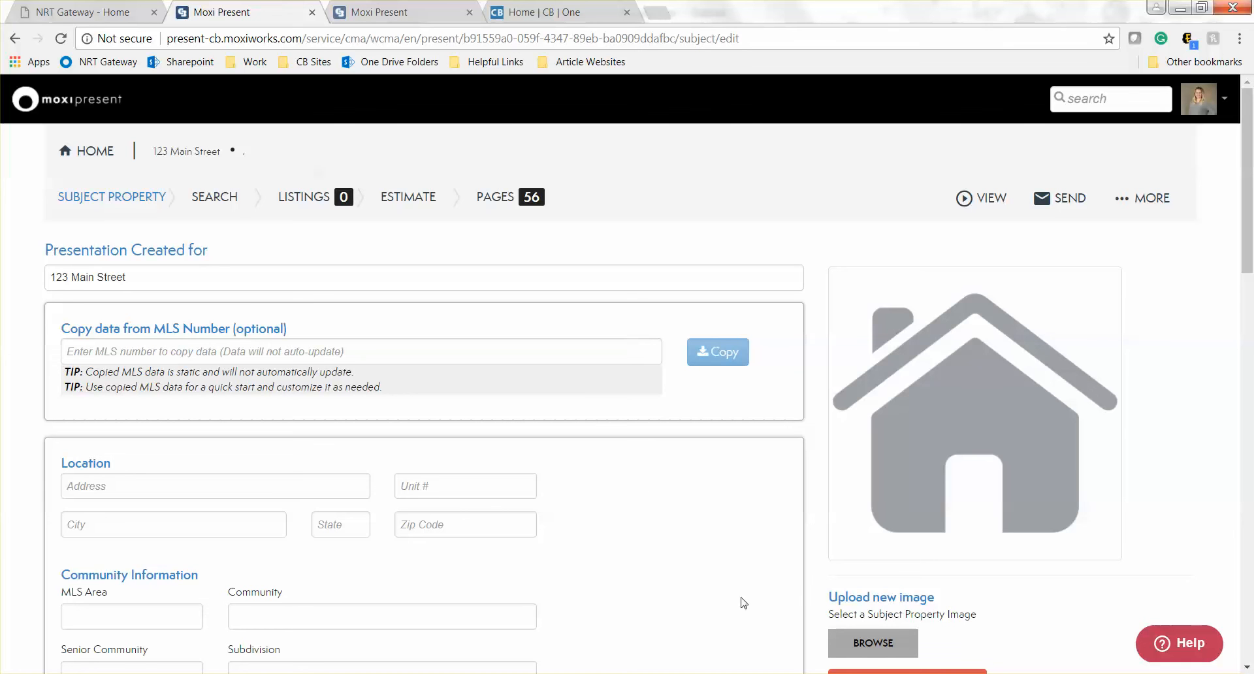
# - Open the new presentation's pages and examine the full page list from Cover Page to Getting Started
pyautogui.click(505, 198)
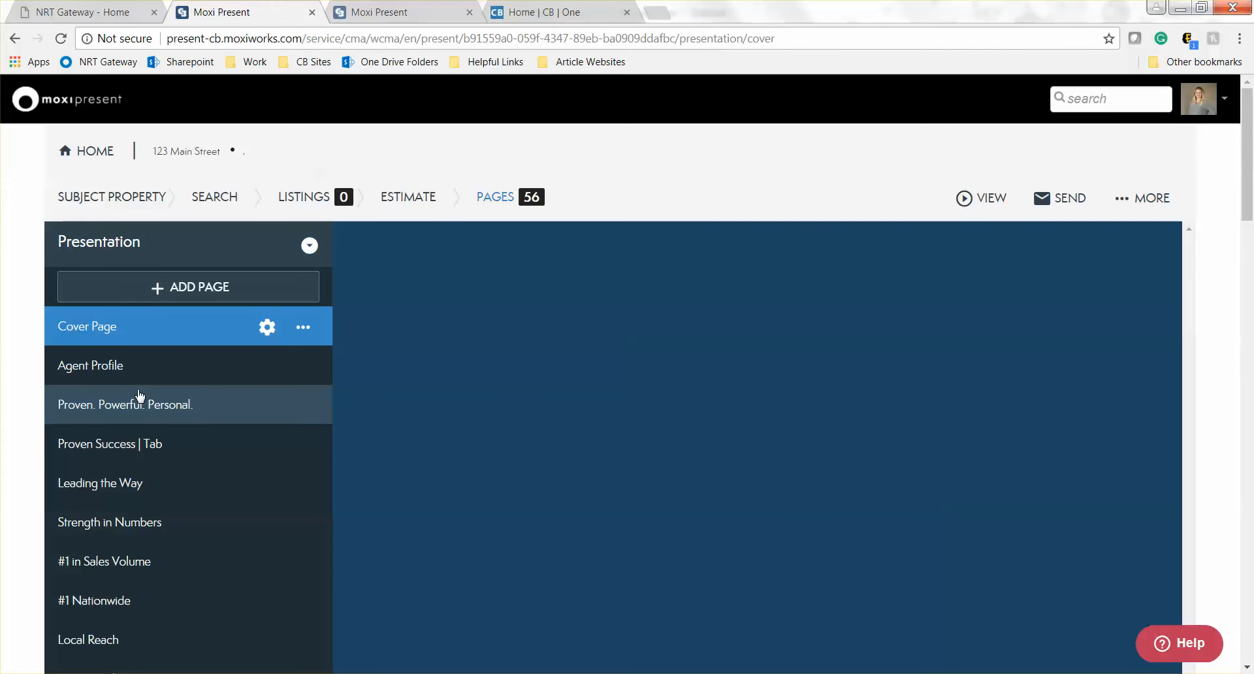
pyautogui.scroll(-3, 139, 394)
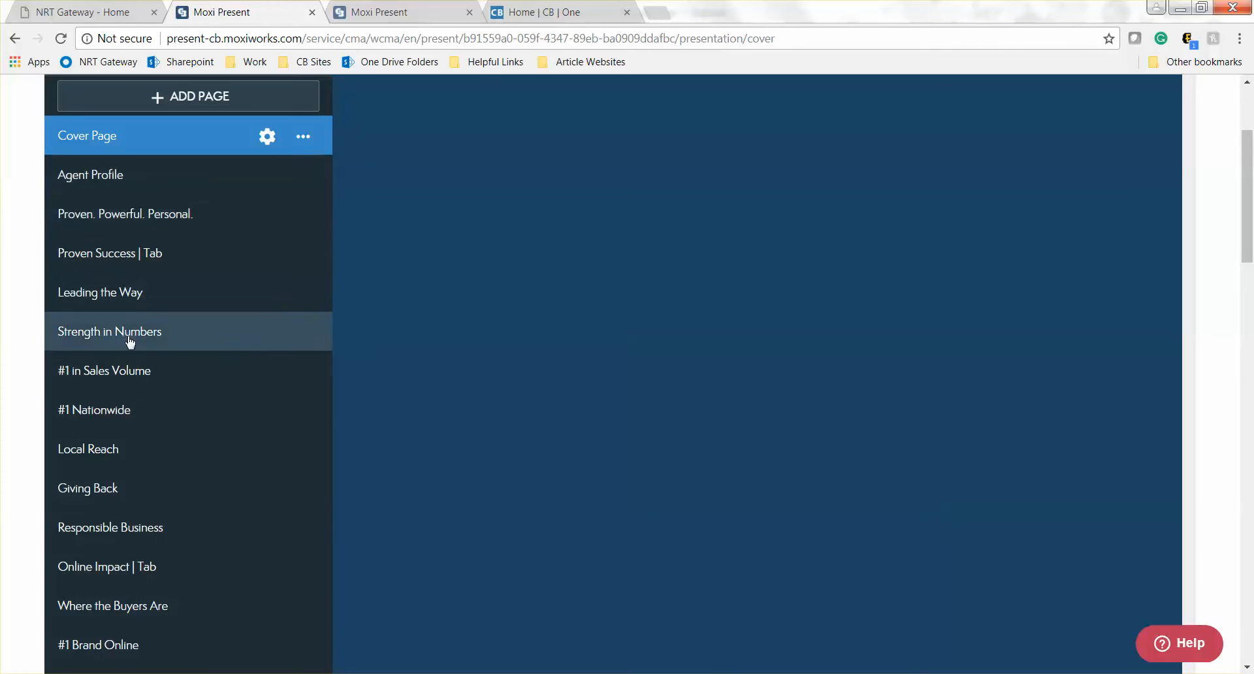
pyautogui.scroll(-15, 134, 366)
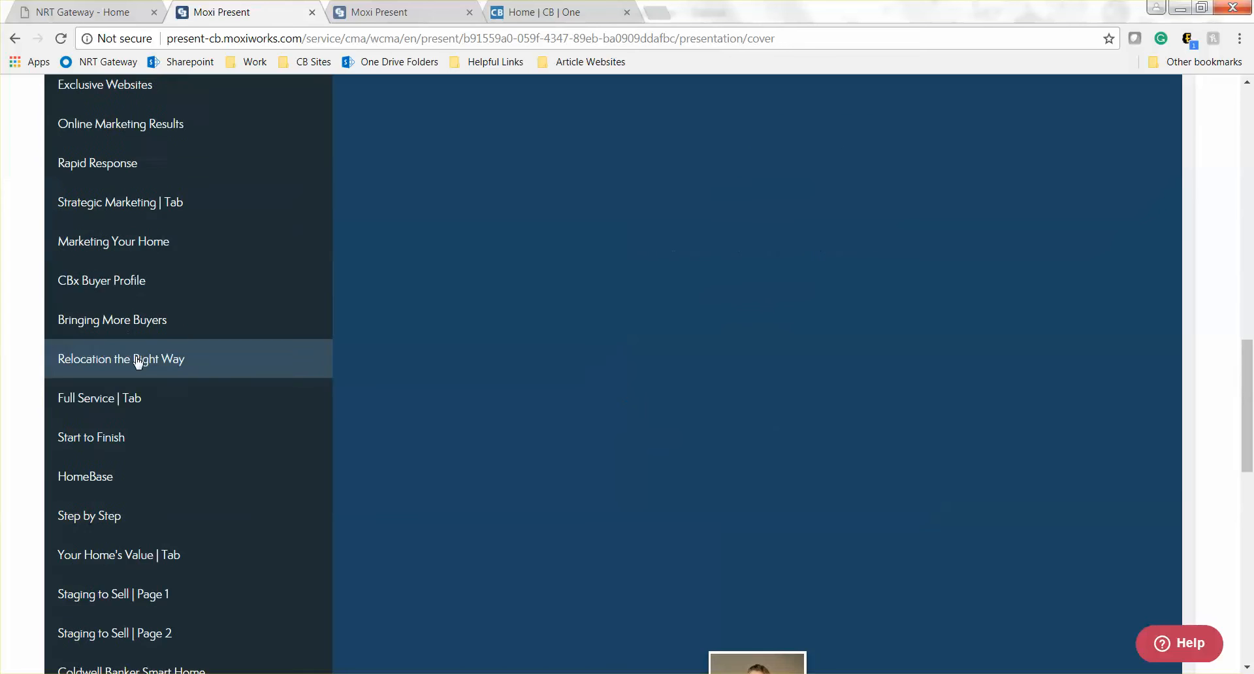
pyautogui.scroll(-12, 137, 361)
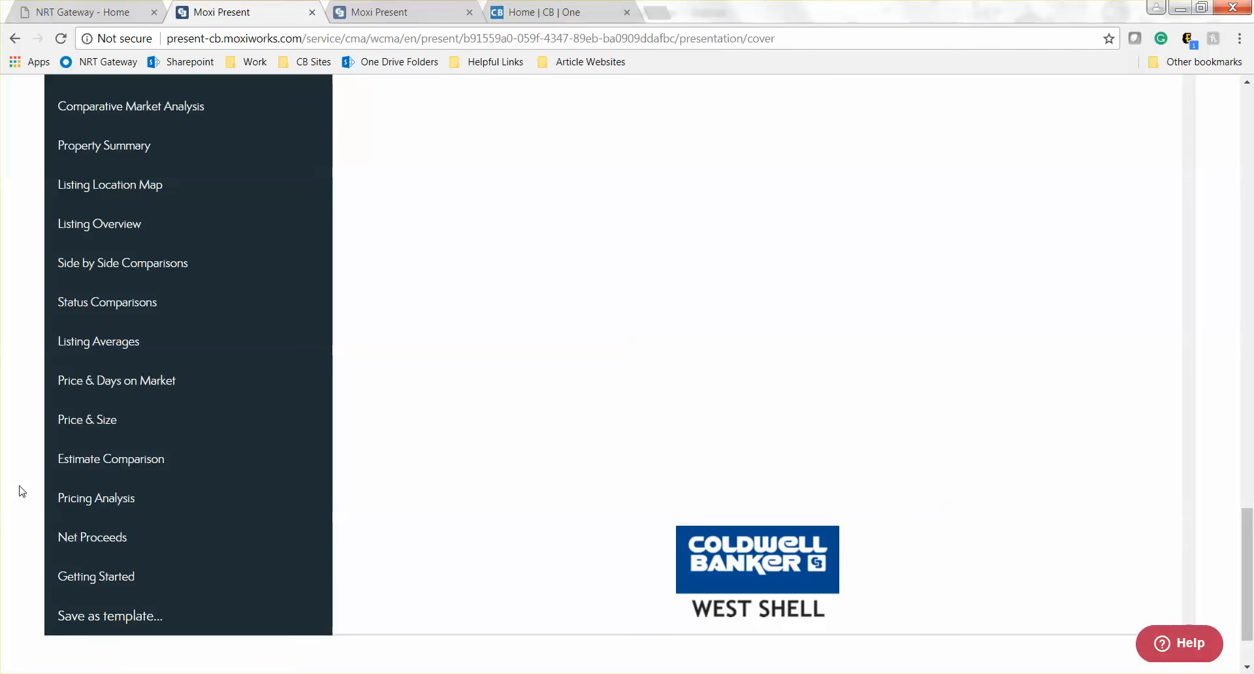
pyautogui.scroll(15, 21, 491)
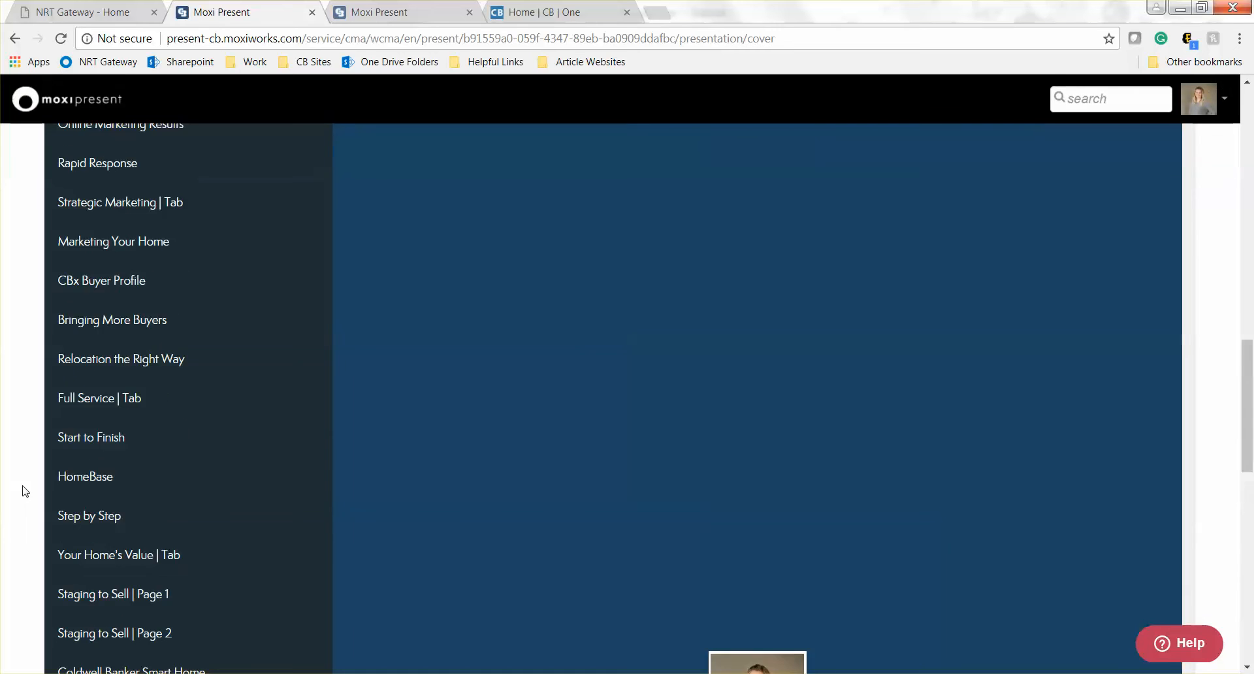
pyautogui.scroll(3, 219, 414)
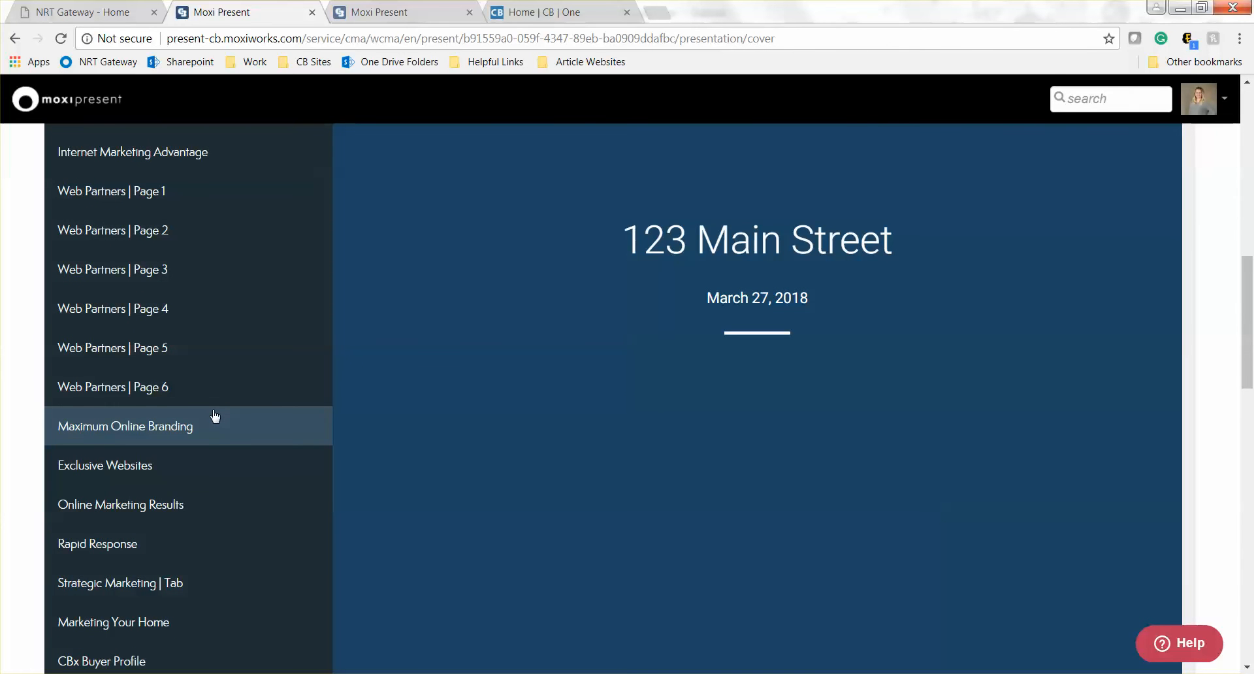
pyautogui.scroll(3, 214, 418)
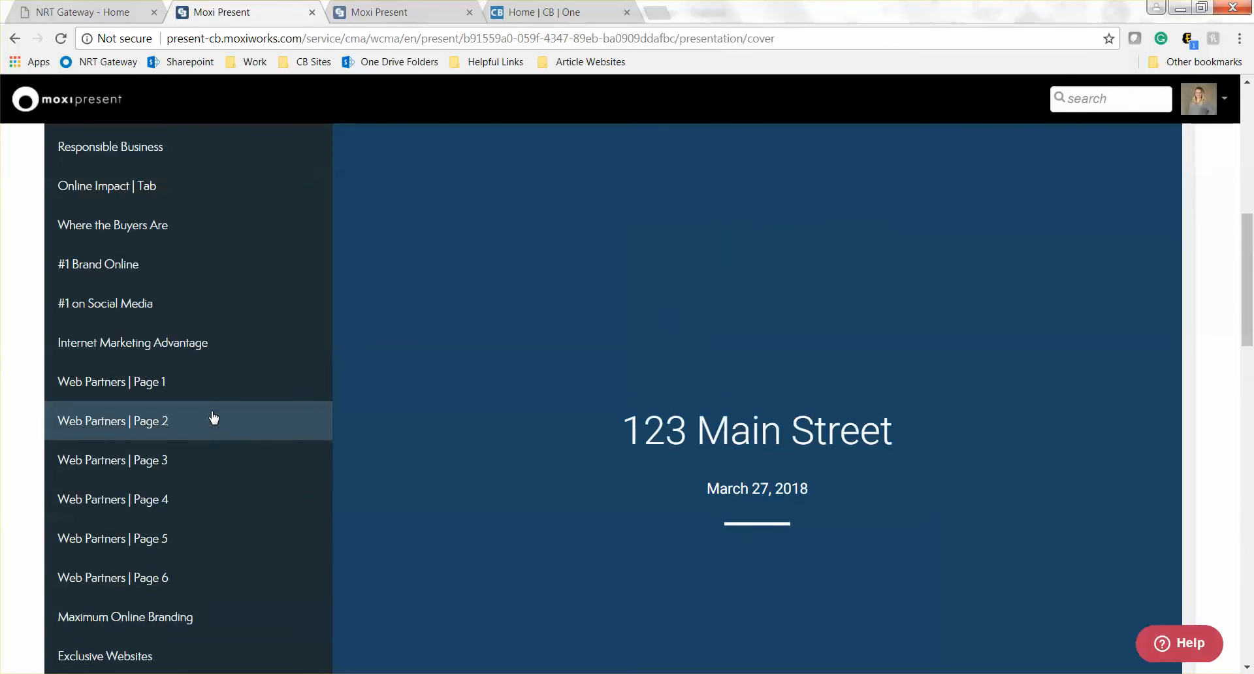
pyautogui.scroll(6, 213, 415)
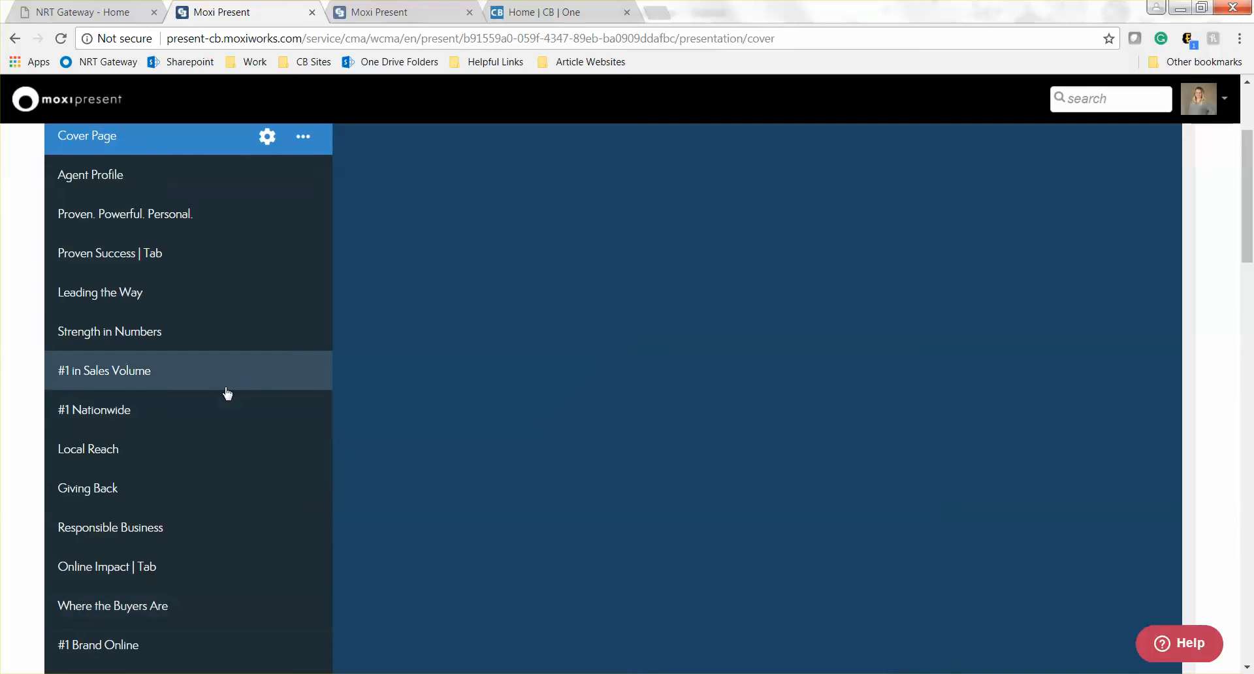
# - View the Agent Profile, "Proven. Powerful. Personal." and "Proven Success | Tab" pages of the presentation
pyautogui.click(84, 177)
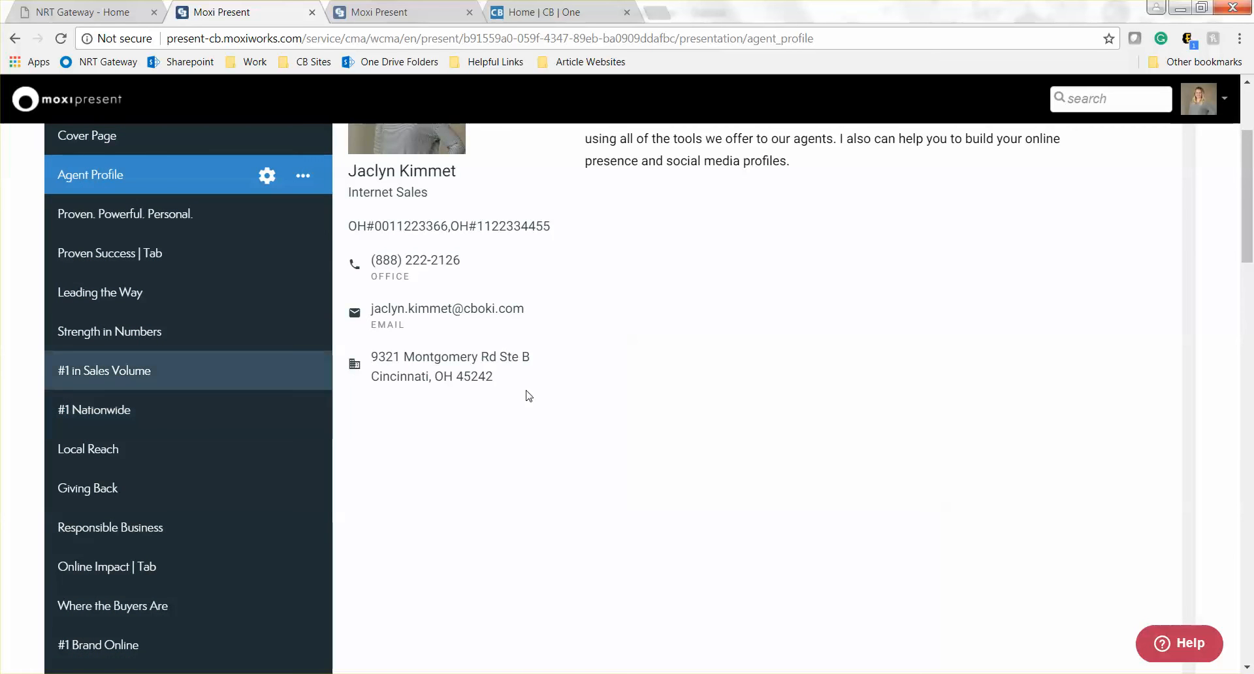
pyautogui.scroll(3, 704, 428)
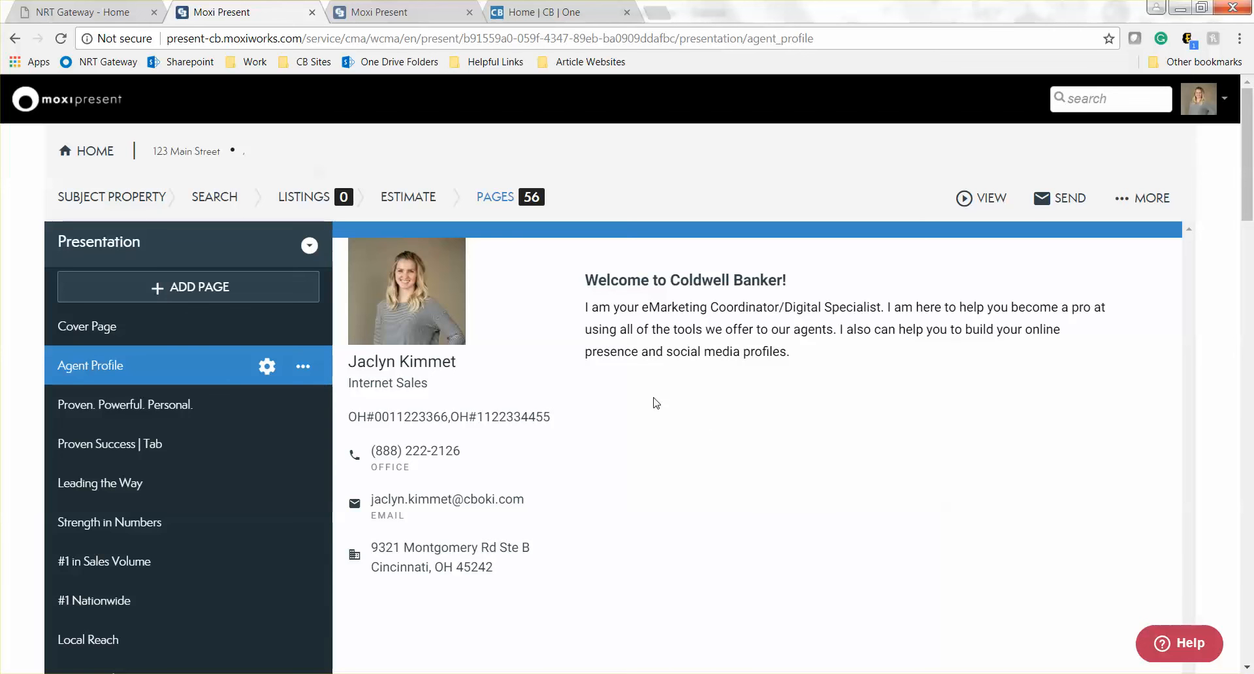
pyautogui.click(98, 412)
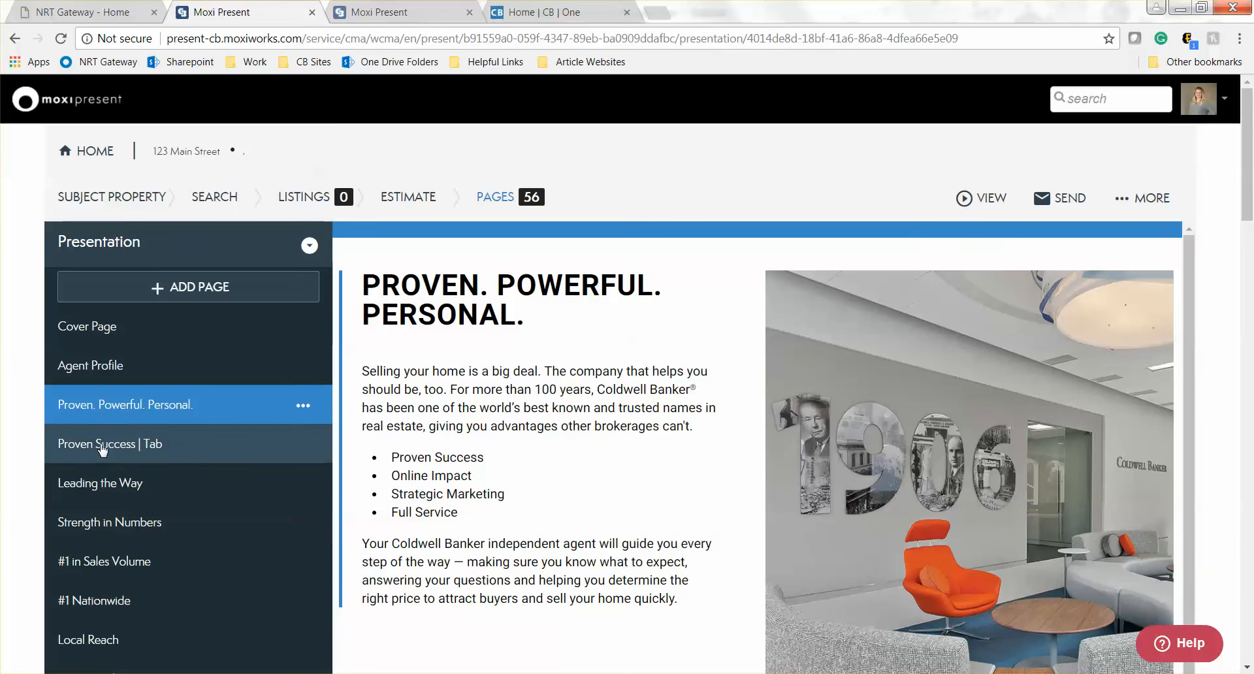
pyautogui.scroll(-1, 530, 519)
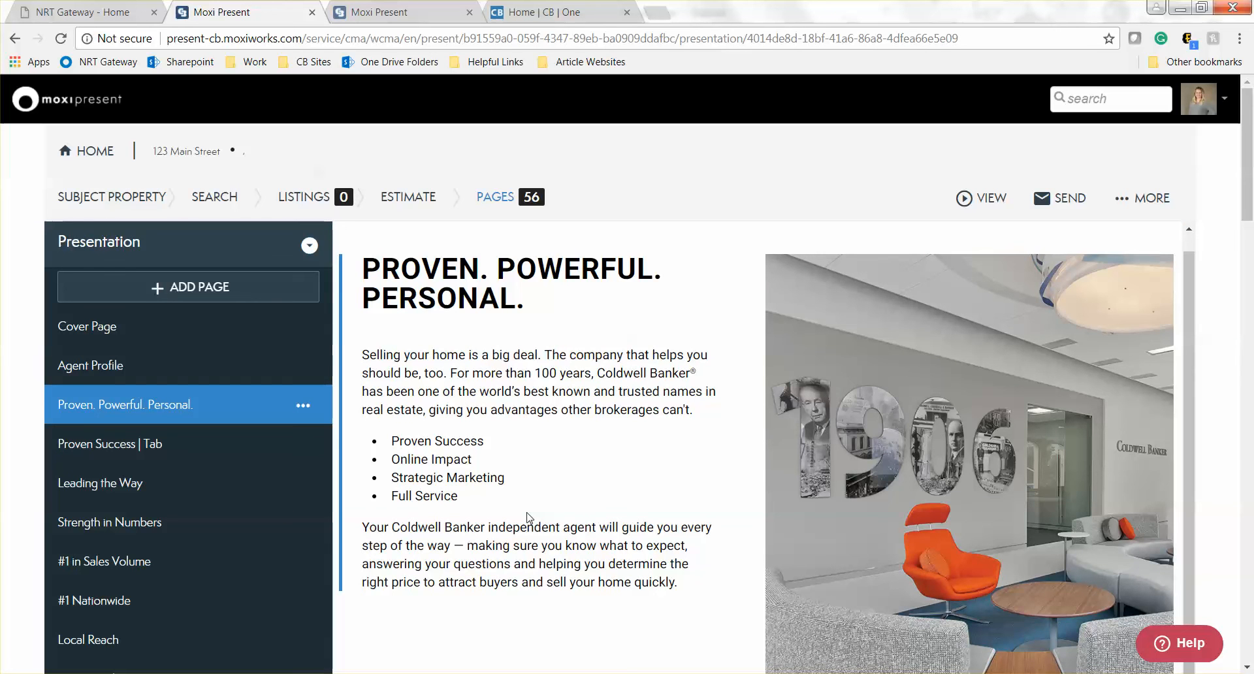
pyautogui.click(137, 456)
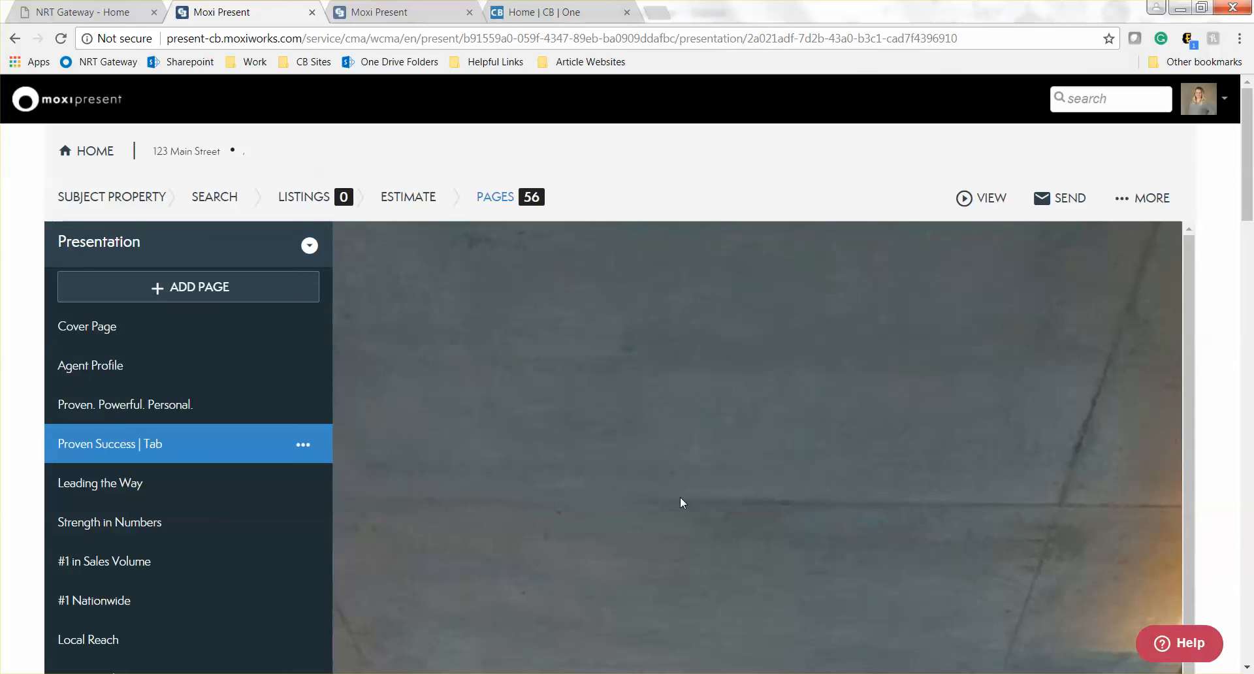
# - Look over the "Proven Success | Tab" page and remove it from the presentation
pyautogui.scroll(-20, 680, 499)
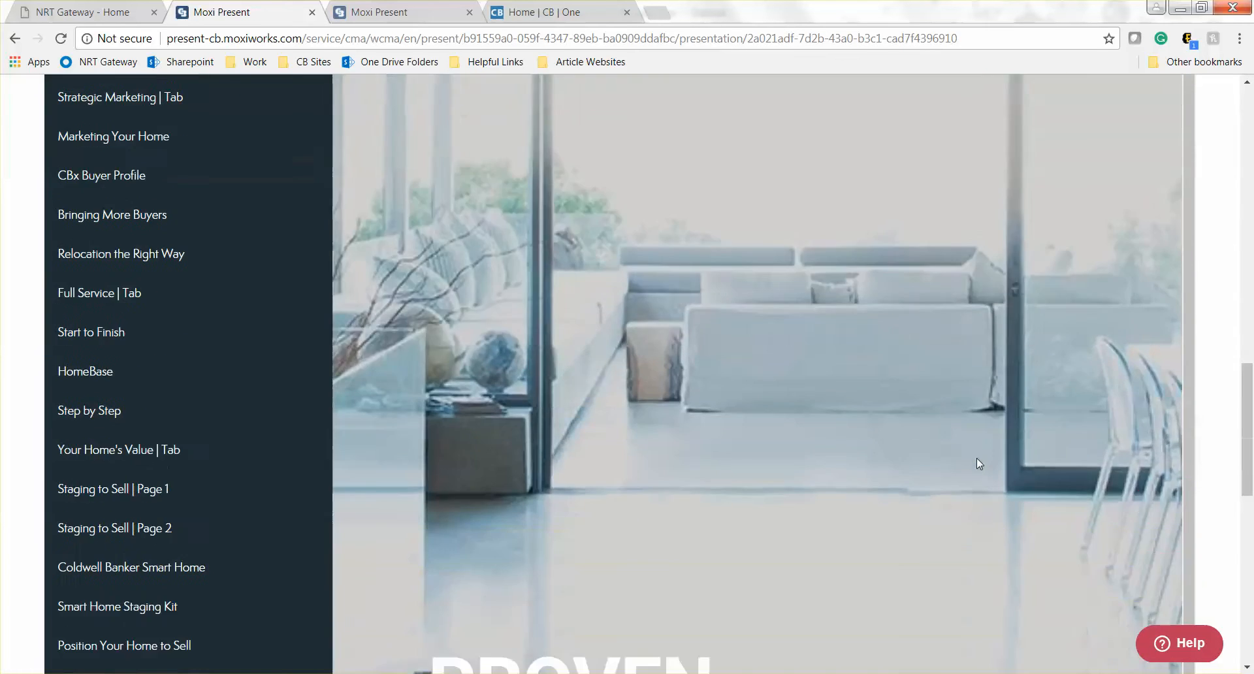
pyautogui.scroll(-10, 977, 462)
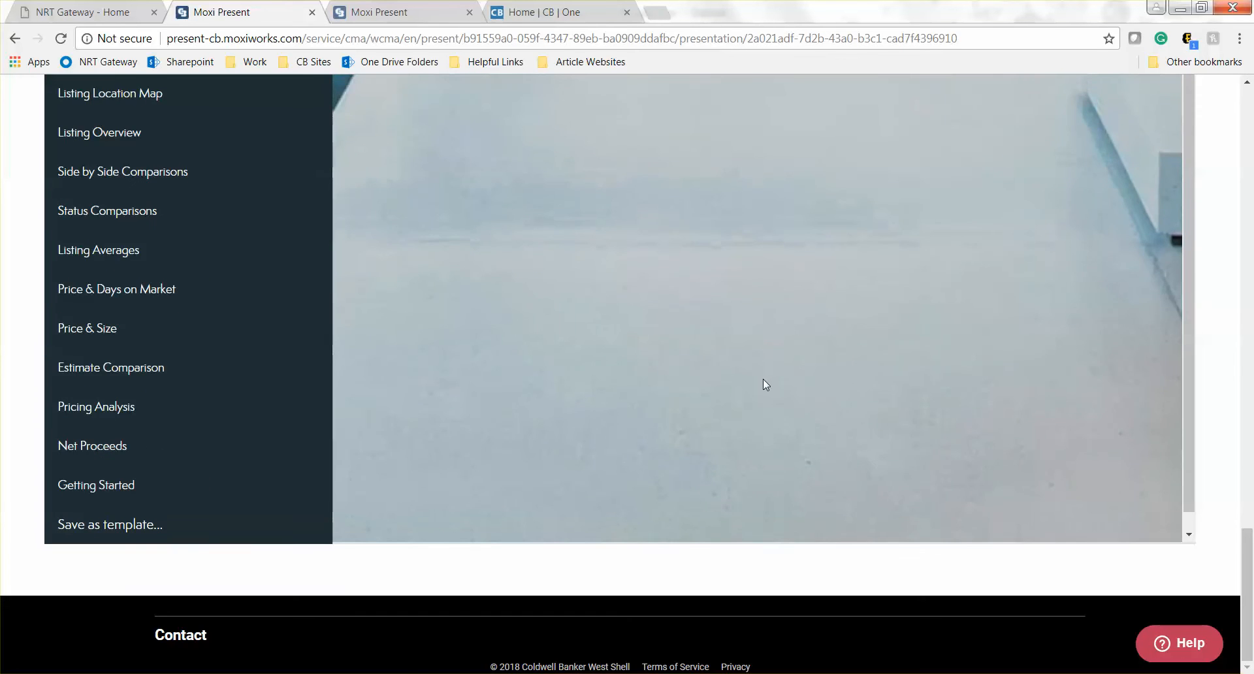
pyautogui.scroll(6, 763, 379)
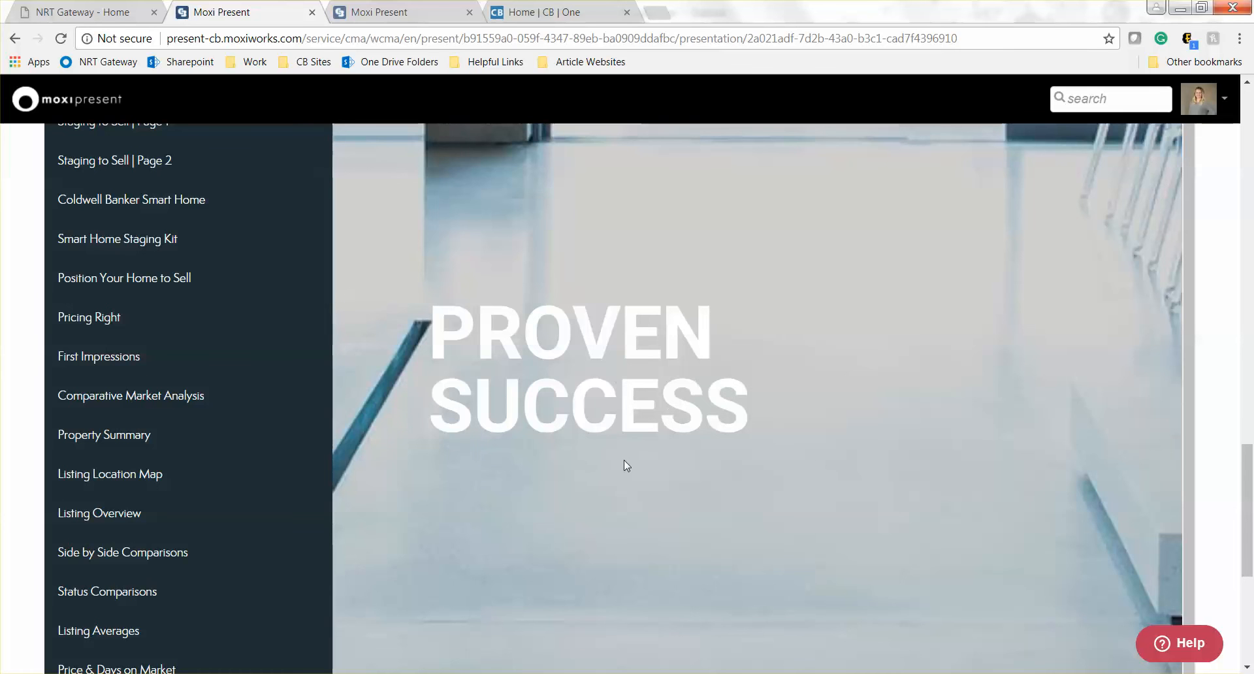
pyautogui.scroll(15, 235, 425)
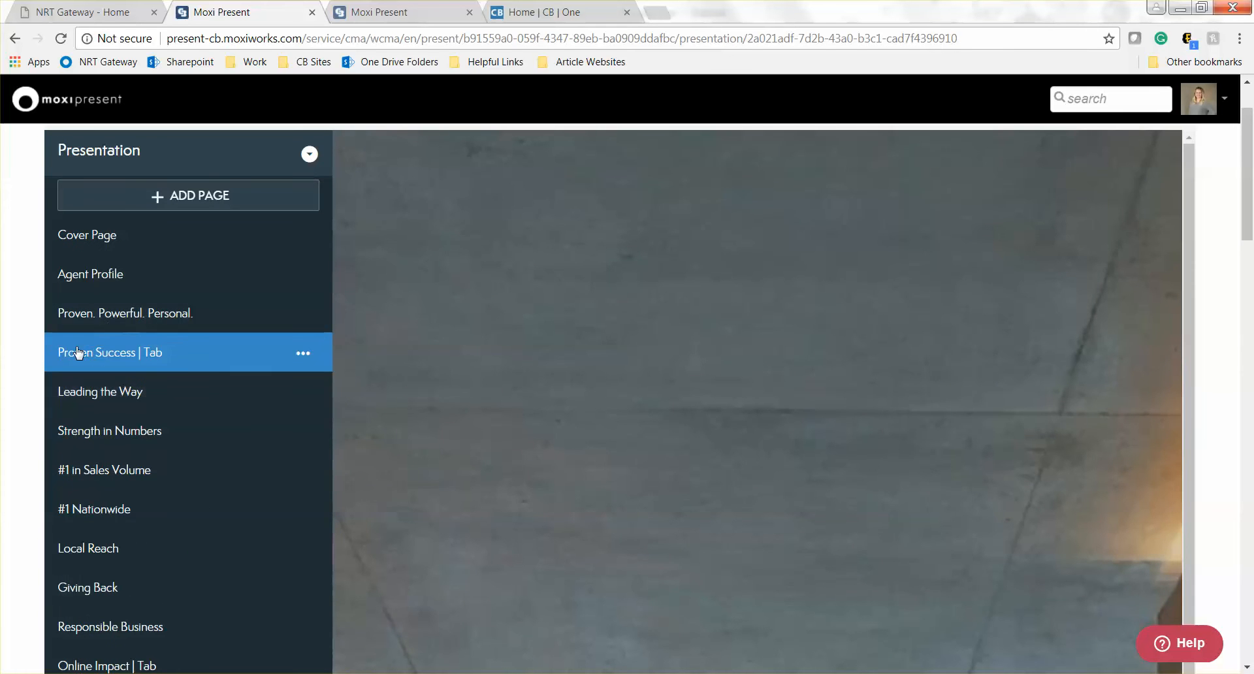
pyautogui.click(303, 353)
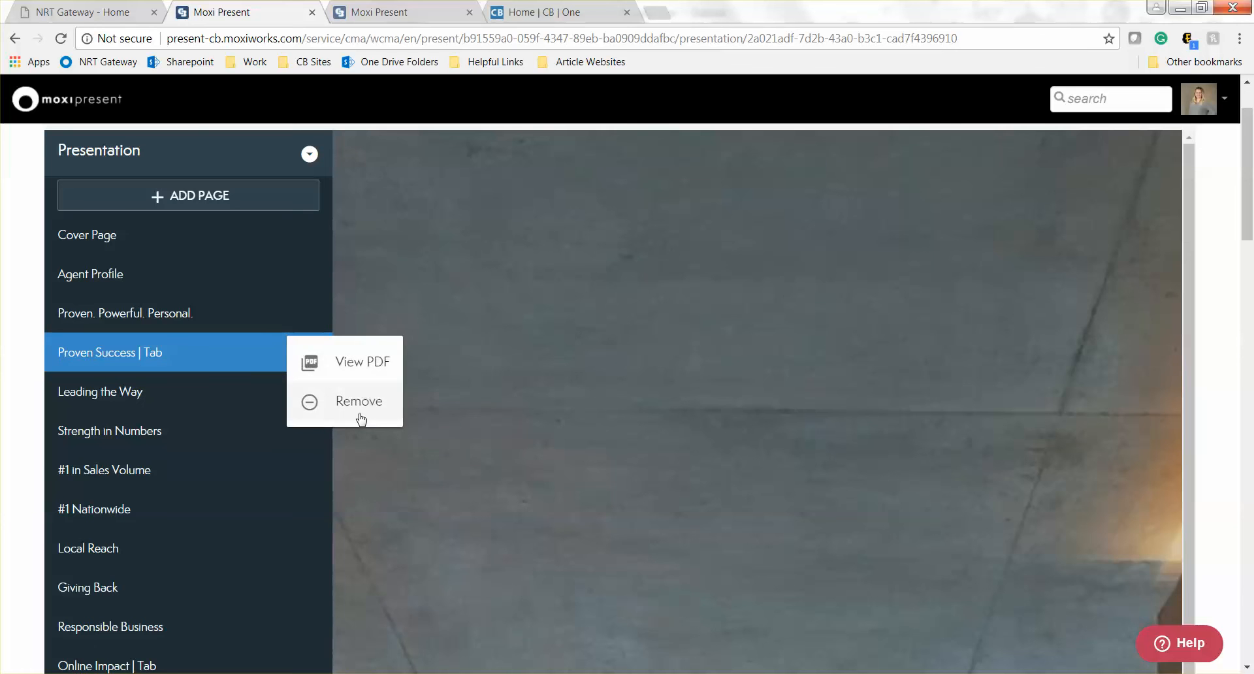
pyautogui.click(336, 408)
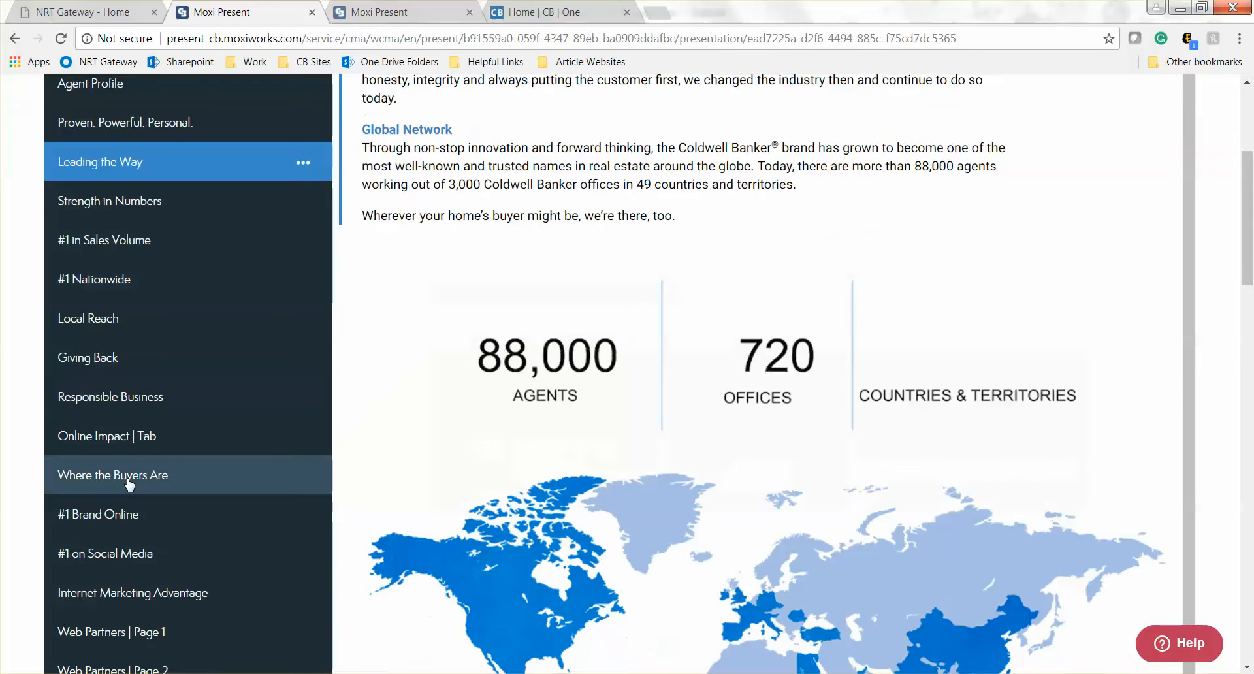
# - View the "Web Partners | Page 1" page and remove it from the presentation
pyautogui.scroll(-3, 128, 484)
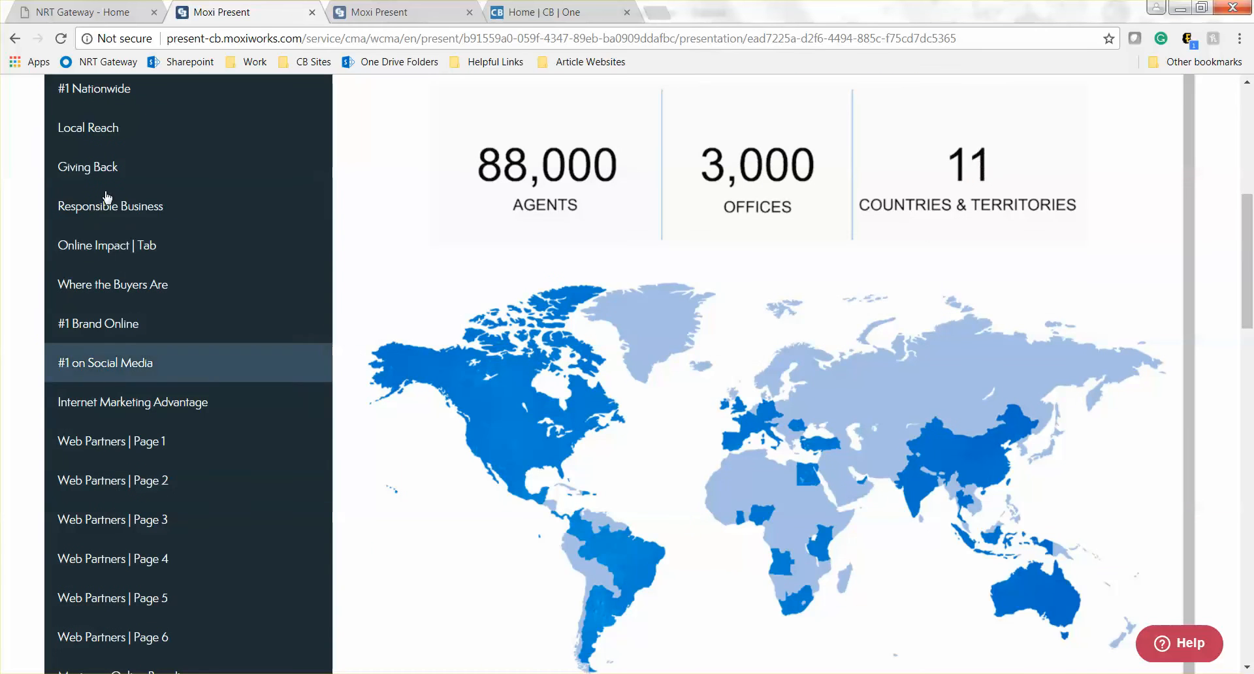
pyautogui.click(147, 447)
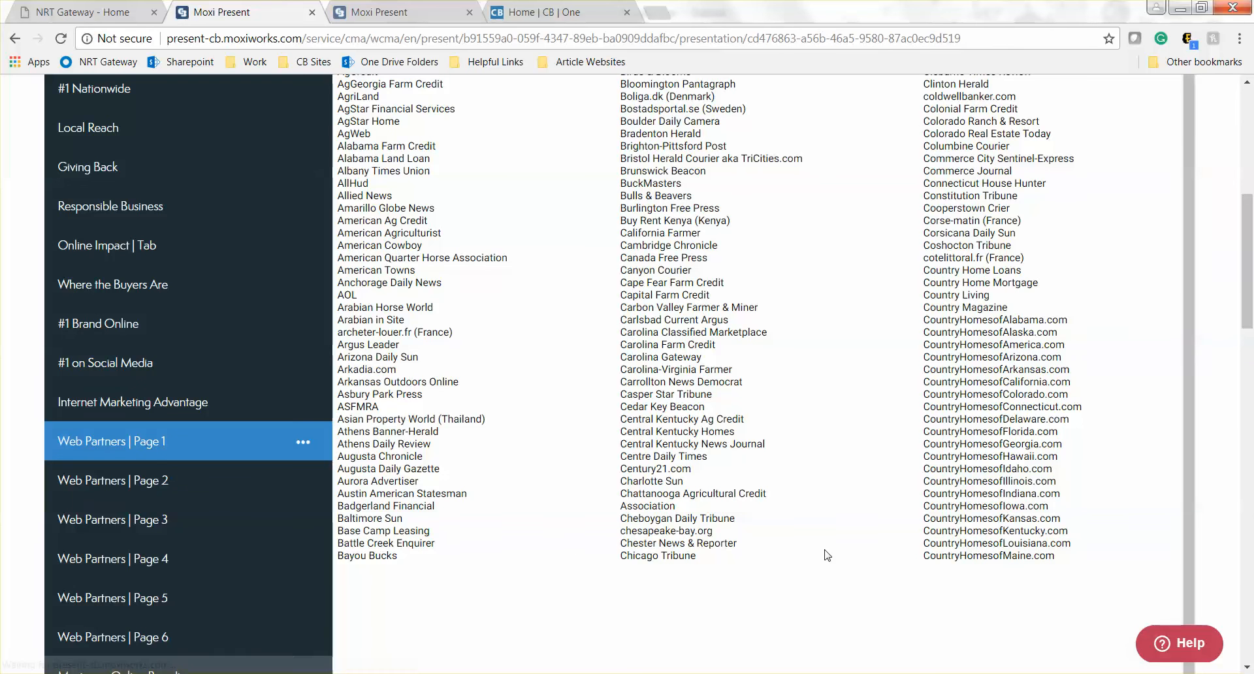
pyautogui.scroll(6, 842, 543)
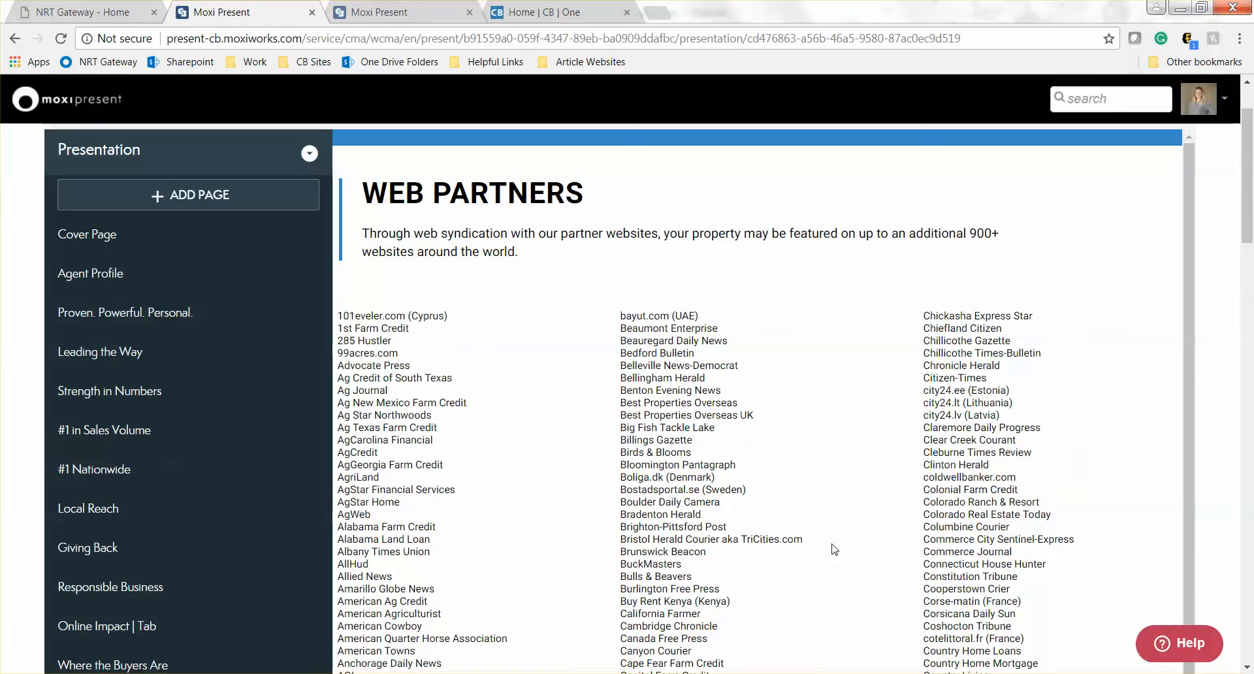
pyautogui.scroll(-1, 849, 428)
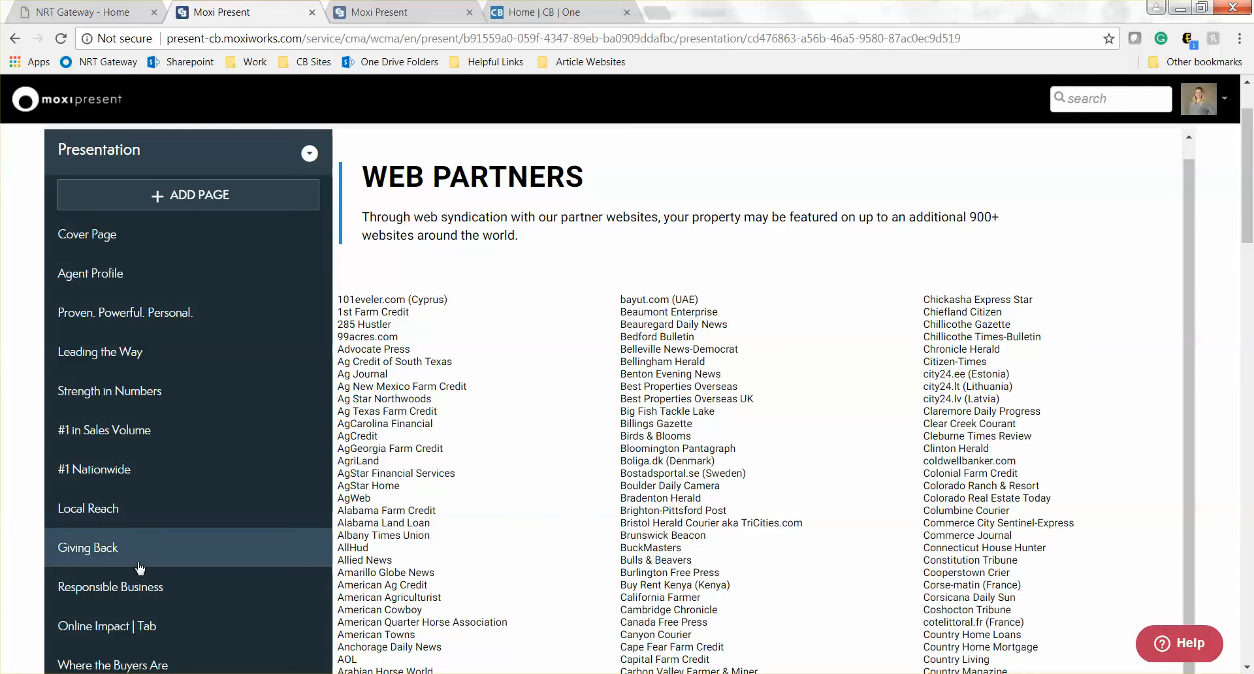
pyautogui.scroll(-6, 119, 557)
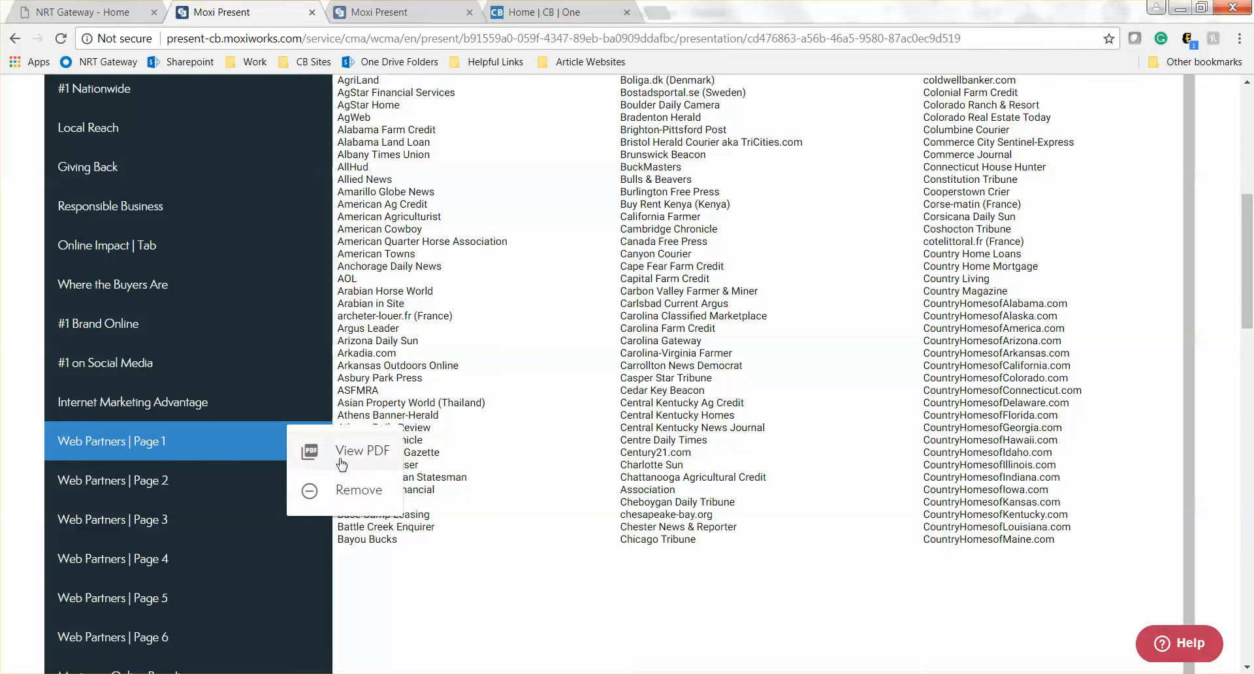
pyautogui.click(340, 495)
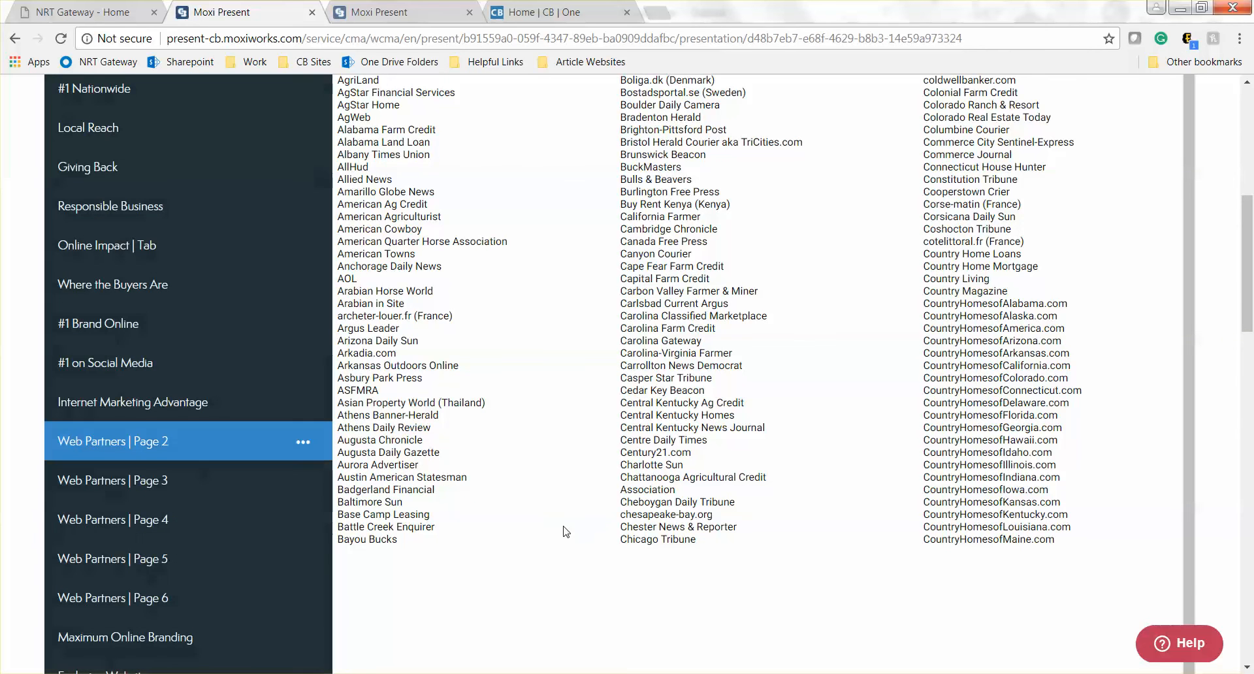
# - Review the remaining pages down to Getting Started and view the Pricing Analysis page
pyautogui.scroll(-9, 262, 555)
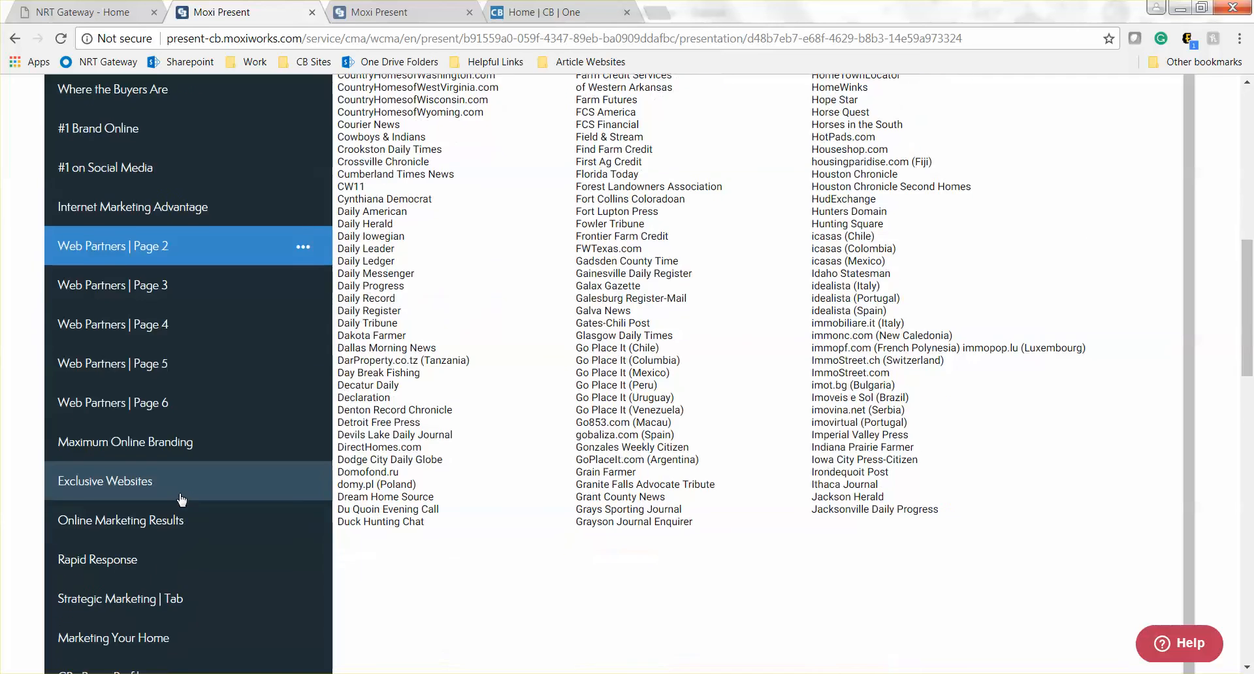
pyautogui.scroll(-3, 221, 532)
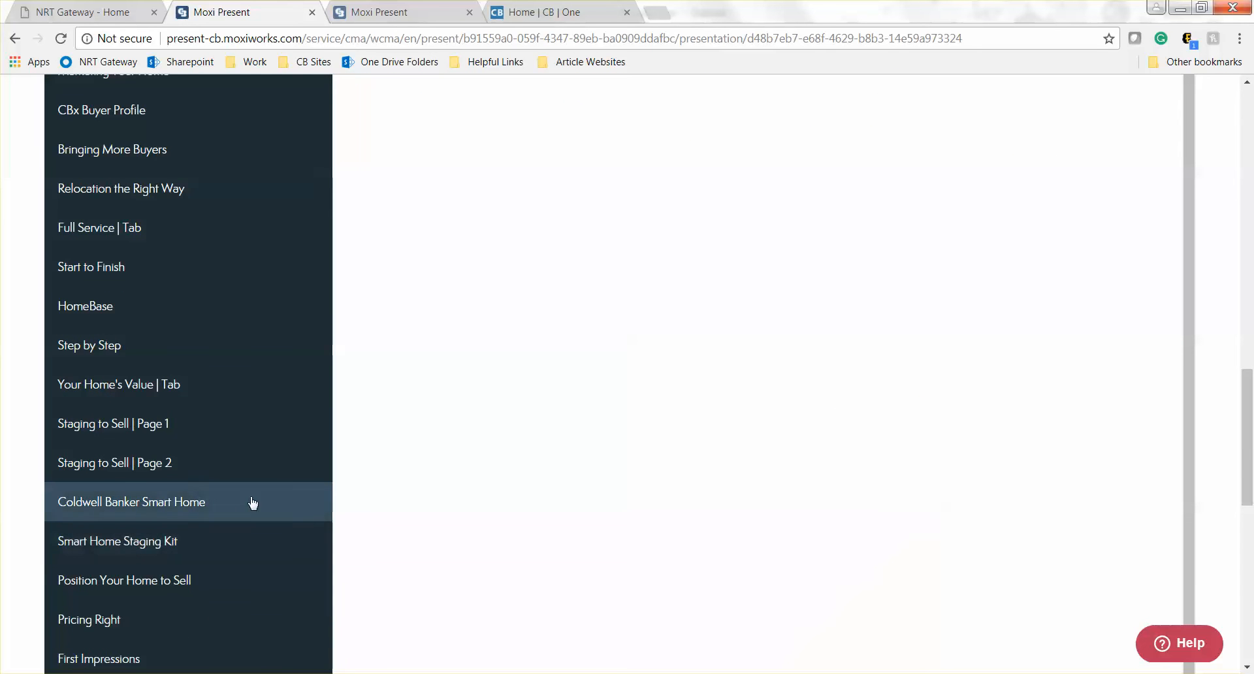
pyautogui.scroll(-6, 208, 536)
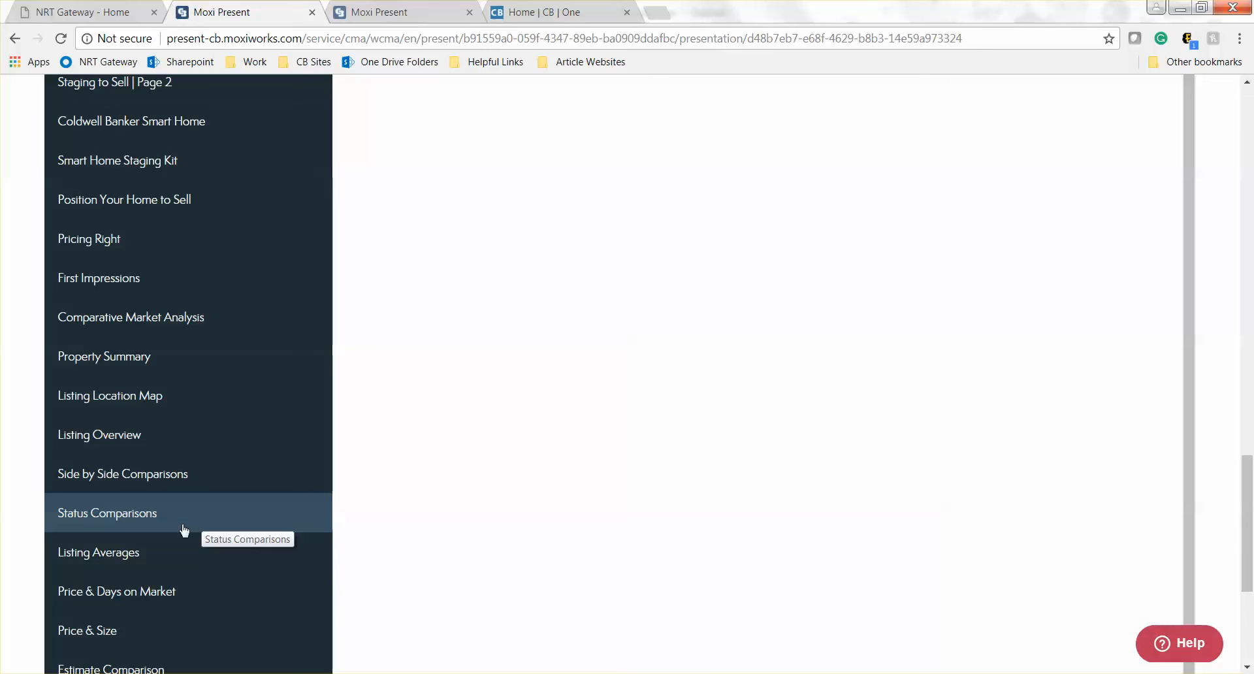
pyautogui.scroll(-3, 159, 553)
pyautogui.scroll(-1, 160, 553)
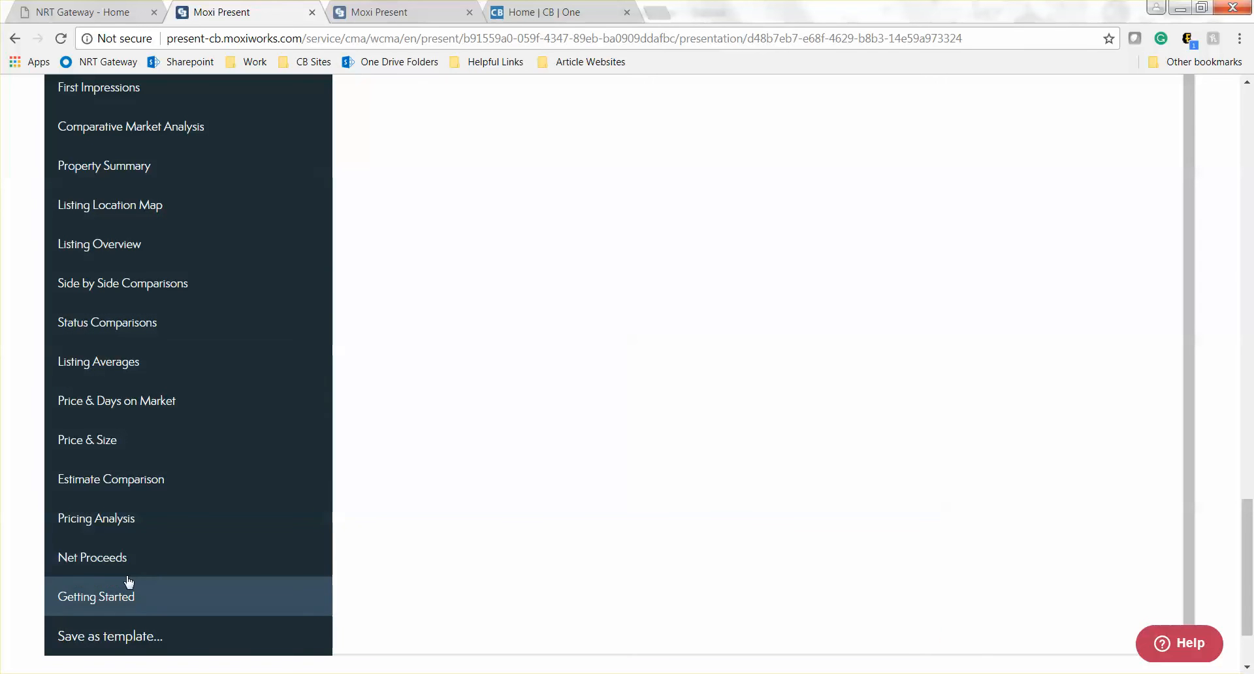
pyautogui.click(109, 527)
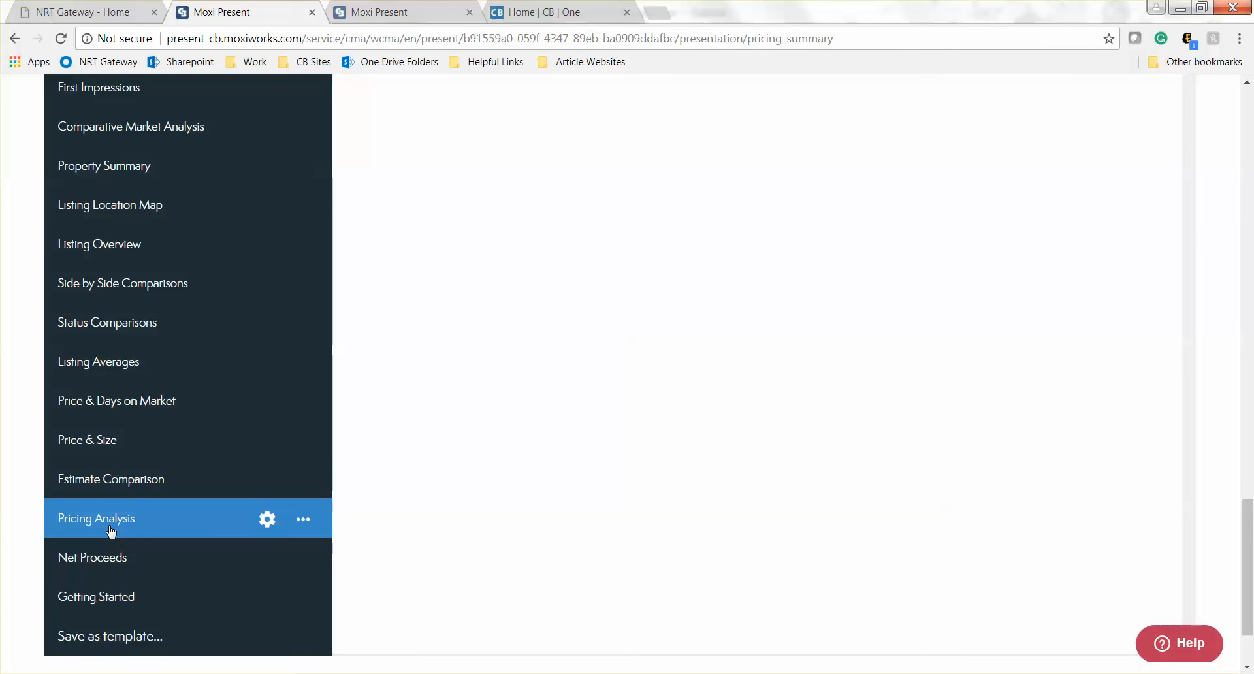
pyautogui.scroll(2, 706, 452)
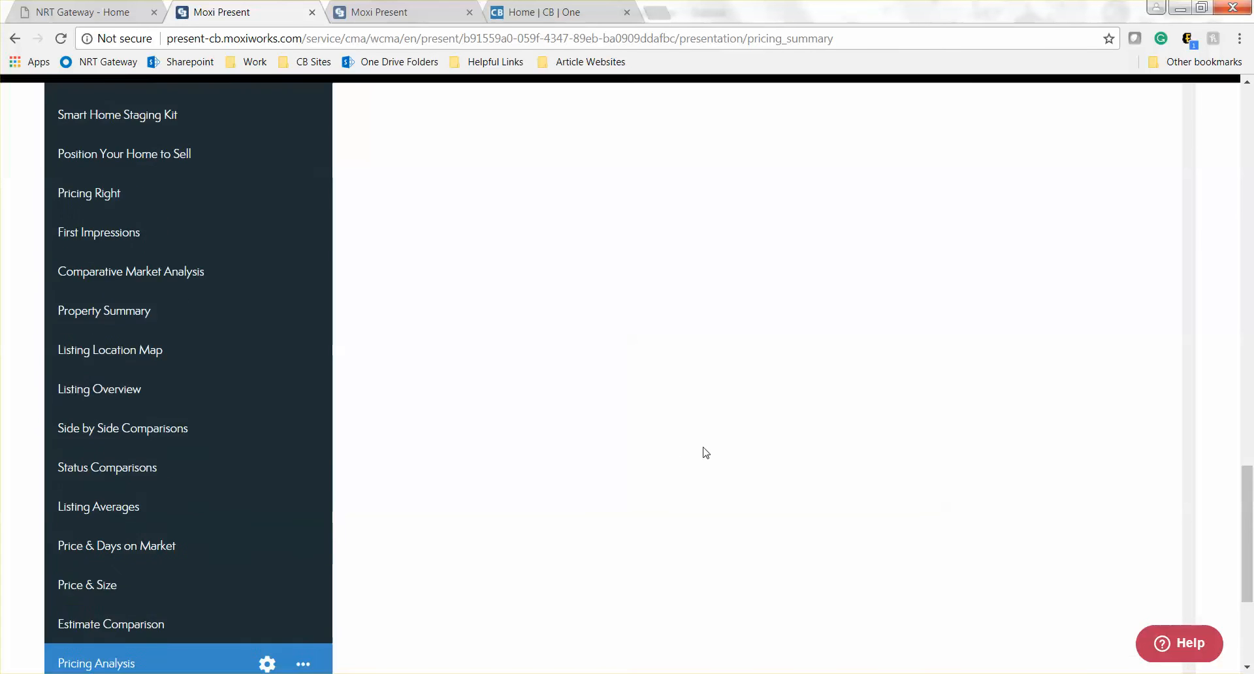
pyautogui.scroll(15, 706, 452)
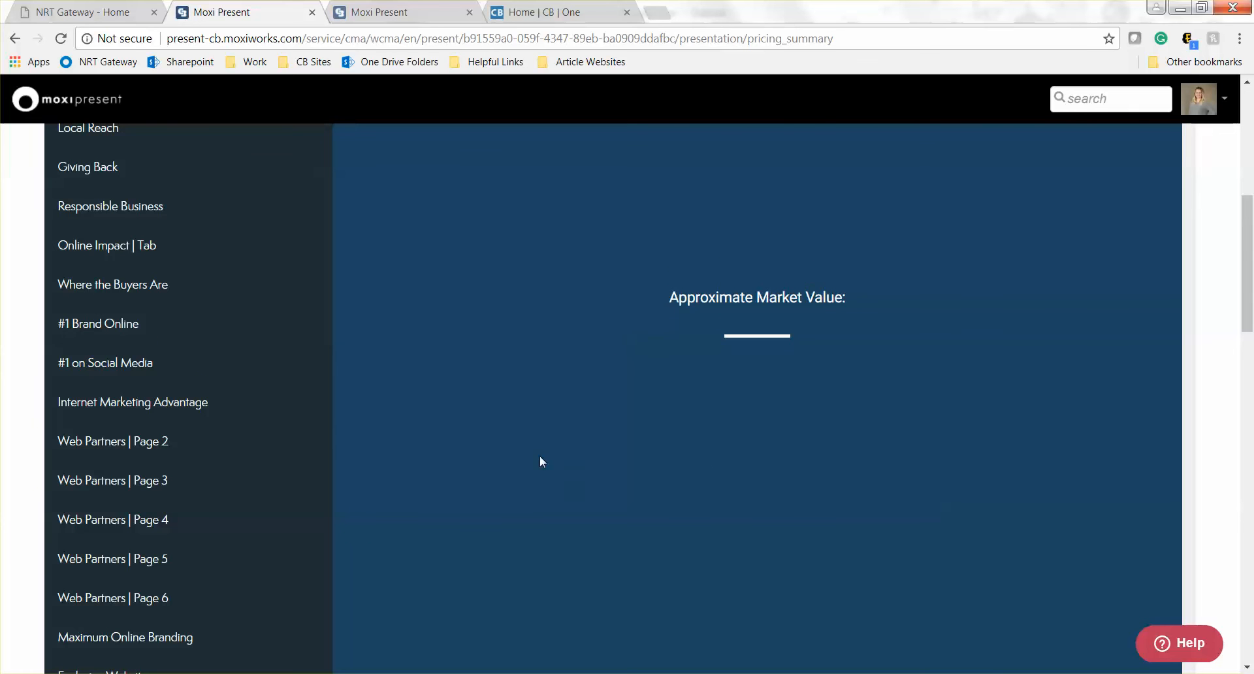
pyautogui.scroll(-20, 540, 457)
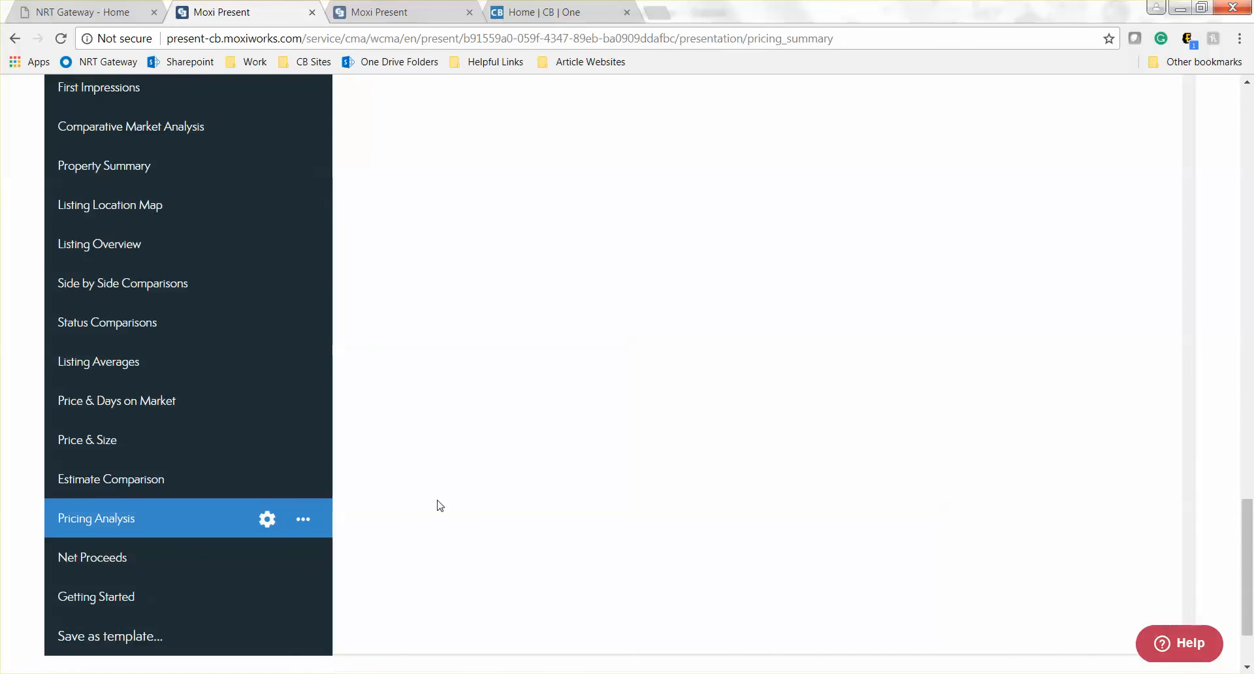
# - View the Net Proceeds page, look through the page list once more and return to the presentations home page
pyautogui.click(82, 564)
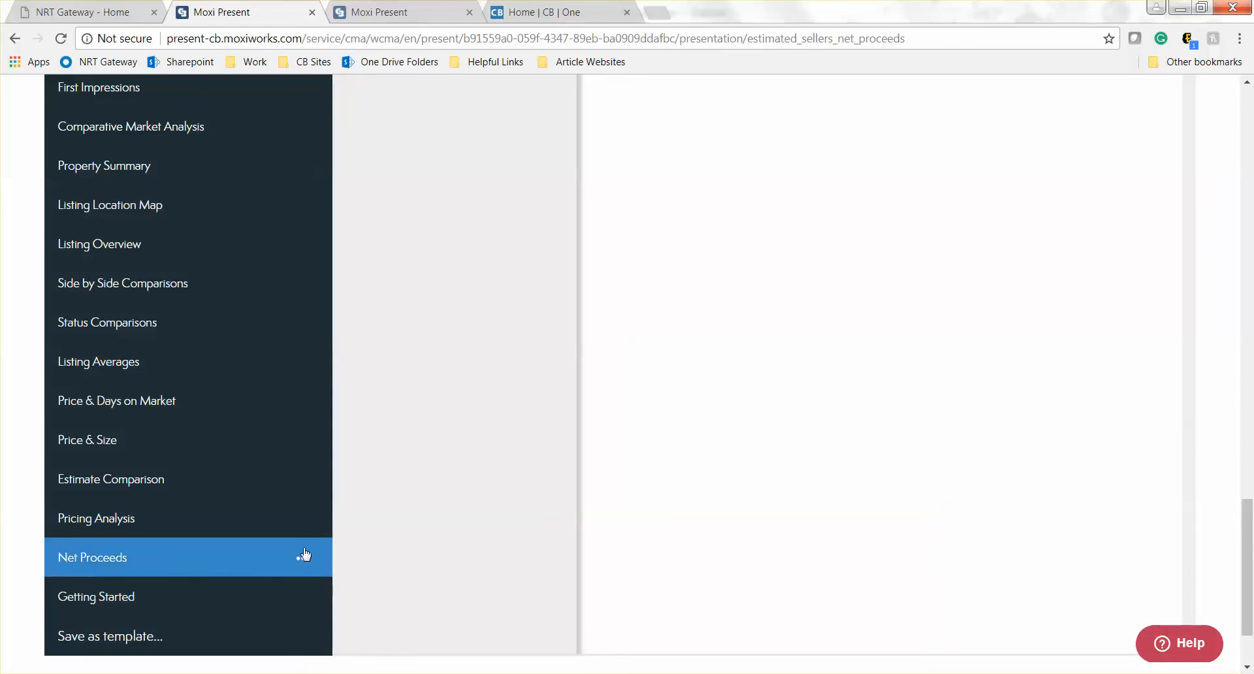
pyautogui.scroll(20, 666, 524)
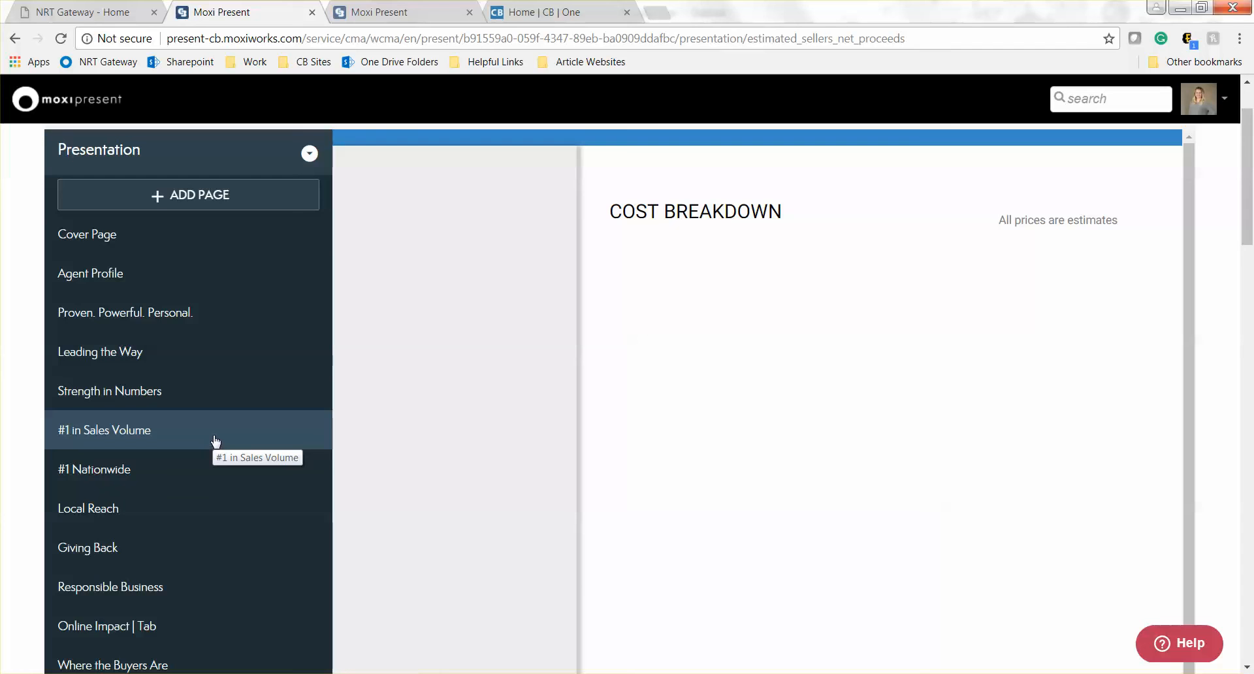
pyautogui.scroll(-20, 215, 441)
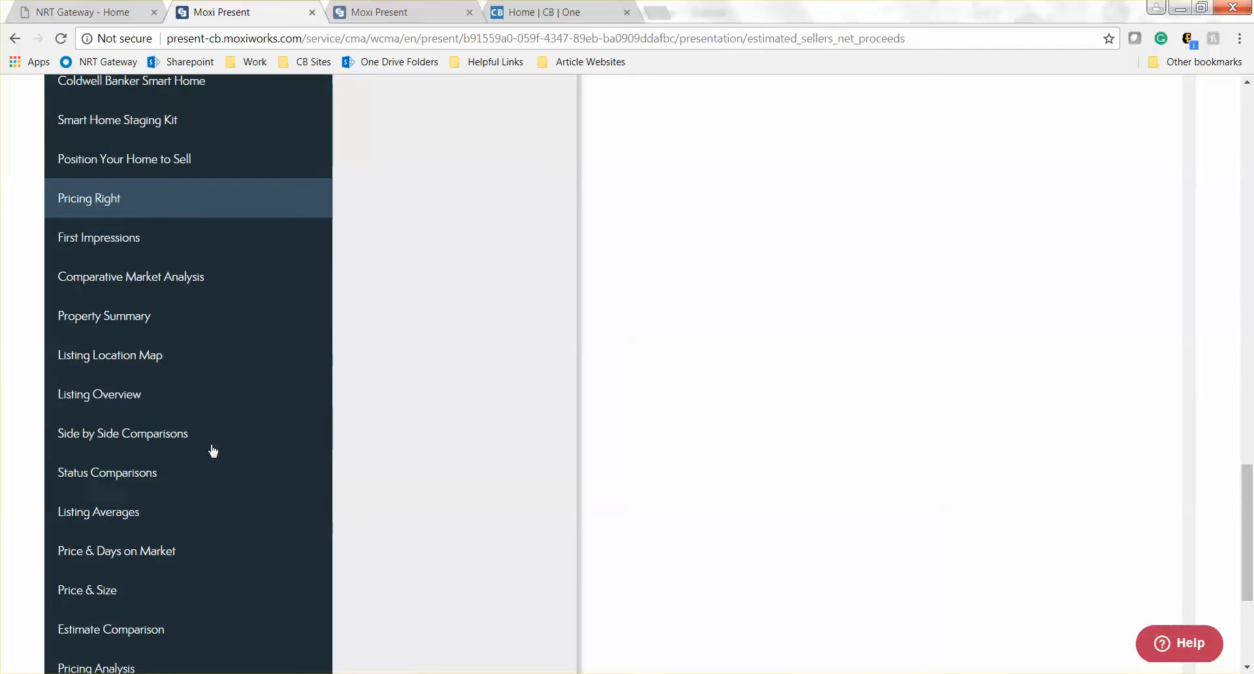
pyautogui.scroll(-4, 212, 450)
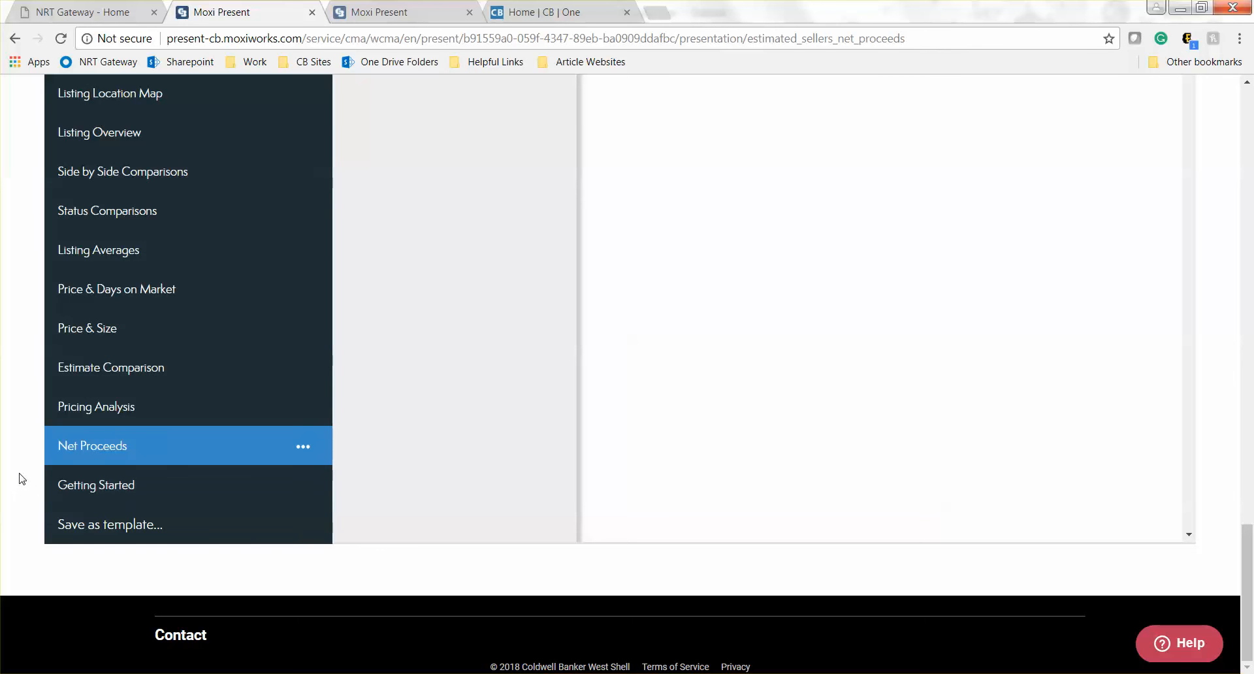
pyautogui.scroll(20, 22, 479)
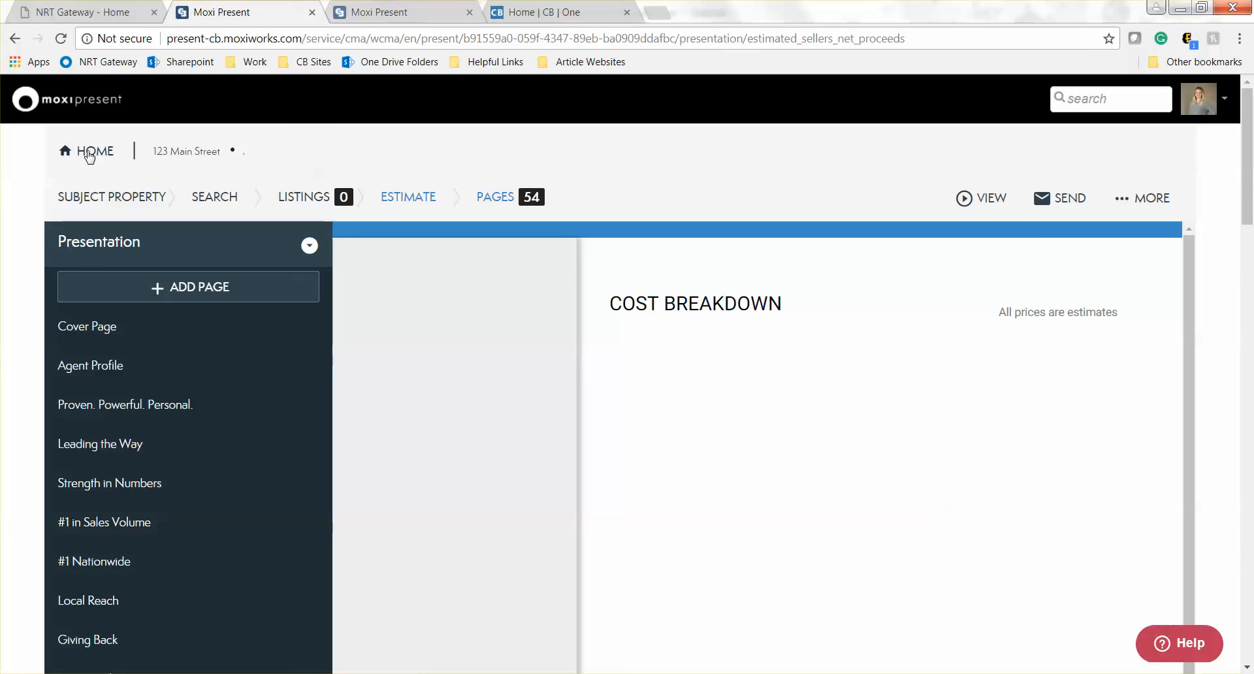
pyautogui.click(88, 153)
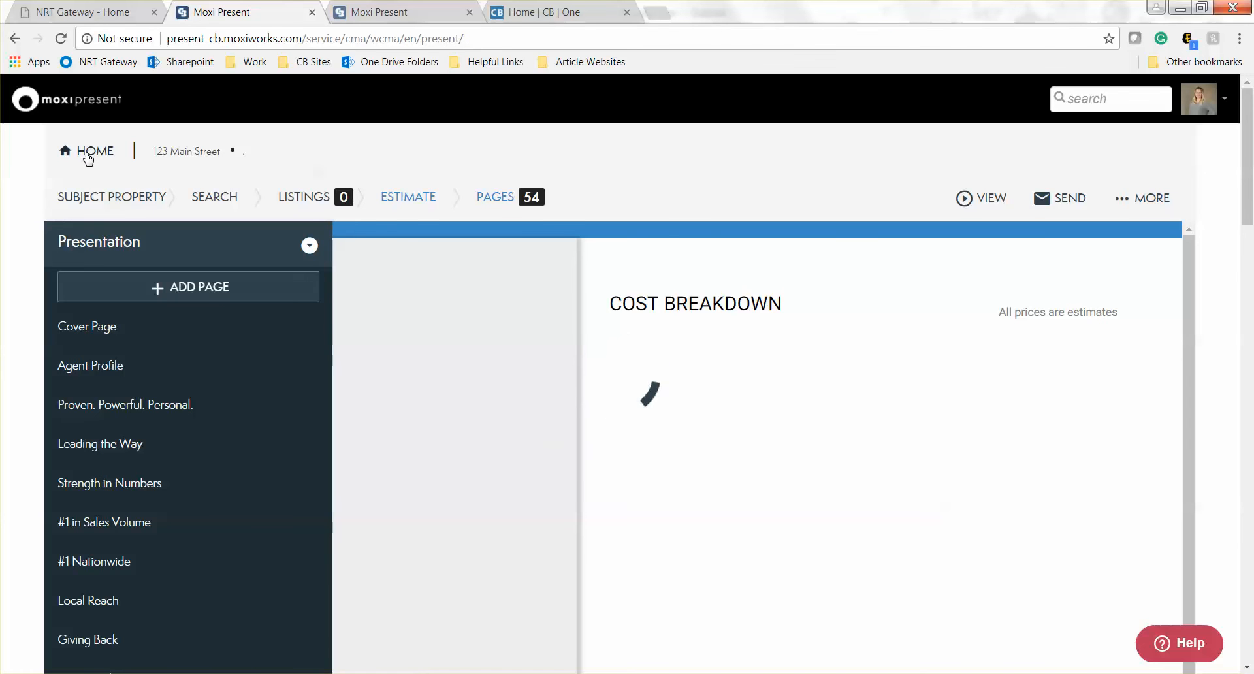